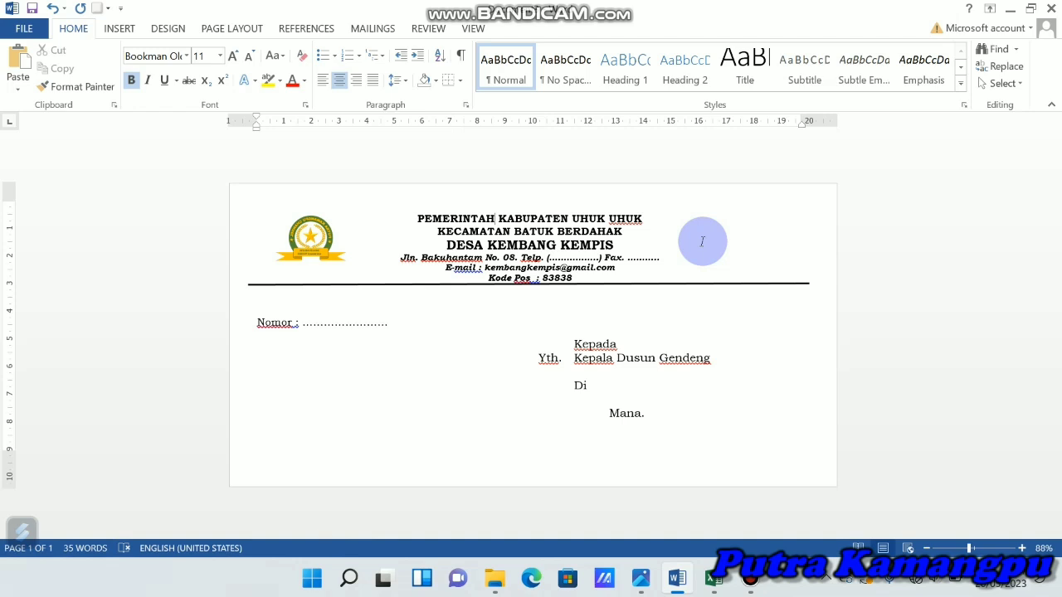
- Create a new blank document with Ctrl+N
{"action": "key", "text": "ctrl+n"}
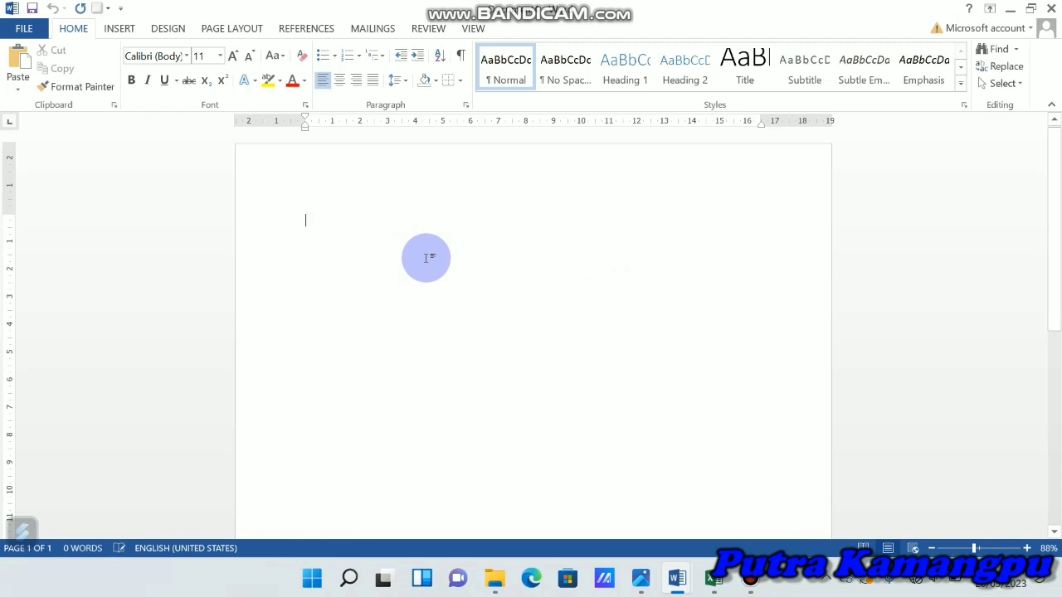
- Turn the page to landscape on Amplop DL 110 x 220 mm paper
{"action": "left_click", "coordinate": [251, 30]}
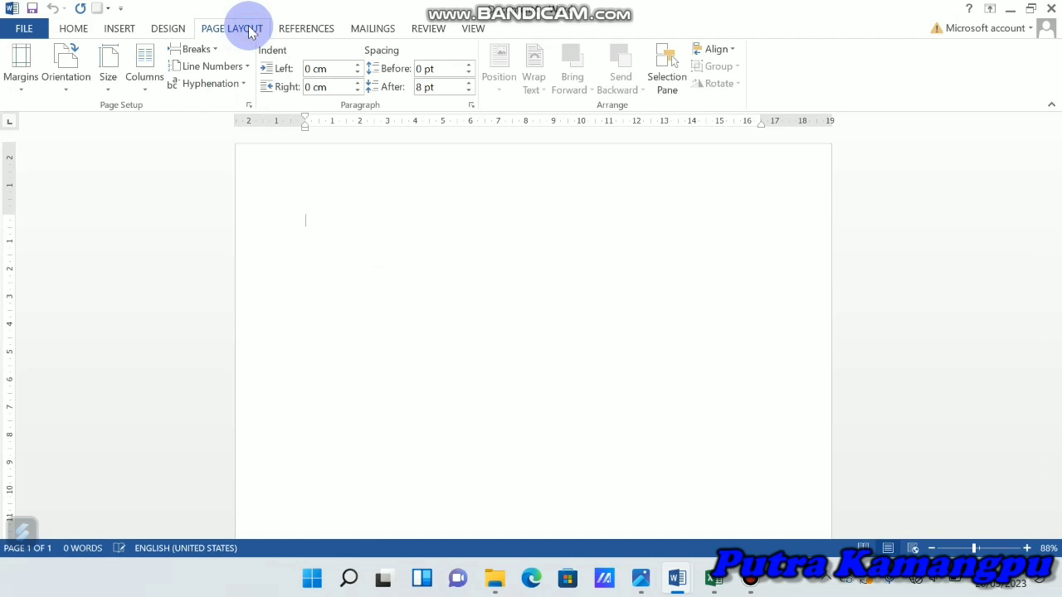
{"action": "left_click", "coordinate": [78, 80]}
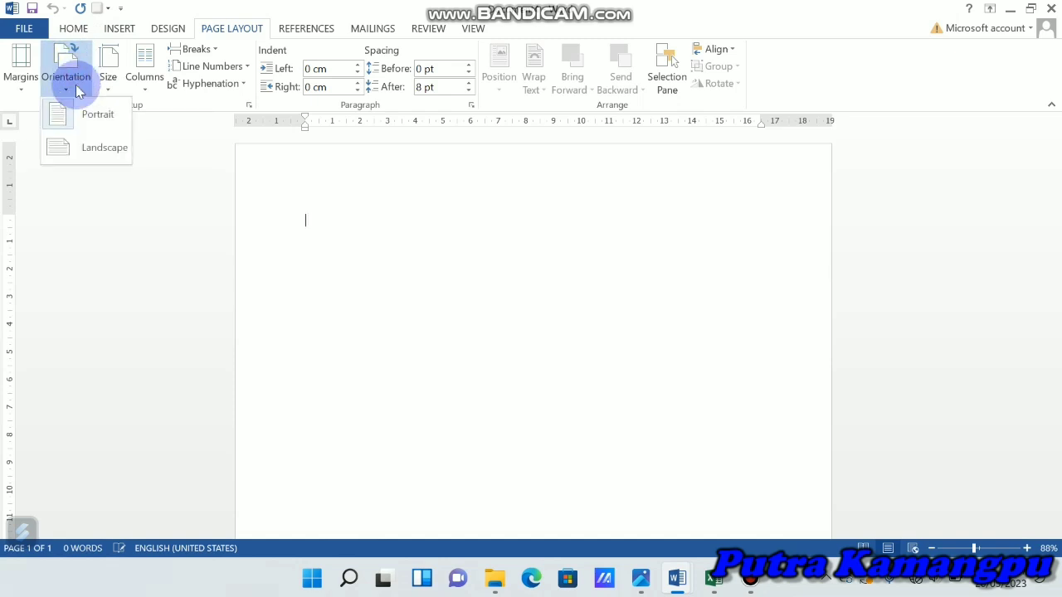
{"action": "left_click", "coordinate": [93, 153]}
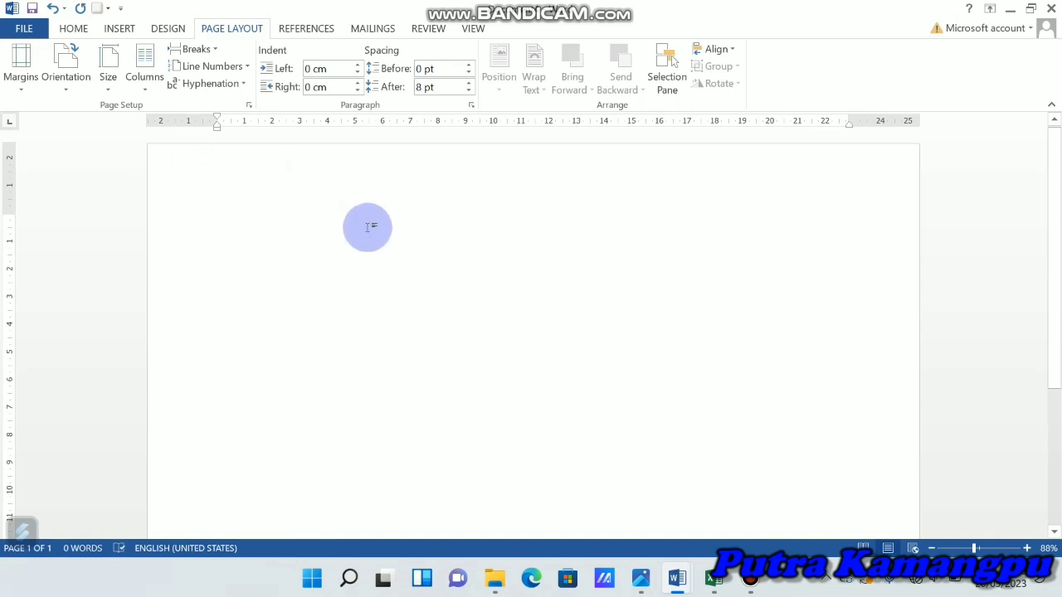
{"action": "left_click", "coordinate": [114, 93]}
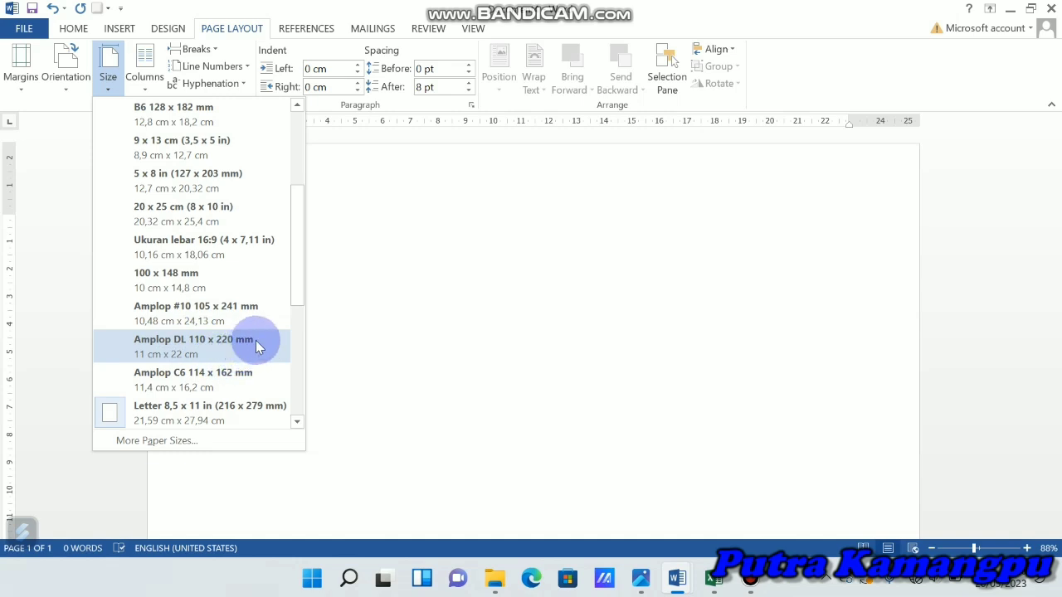
{"action": "left_click", "coordinate": [206, 349]}
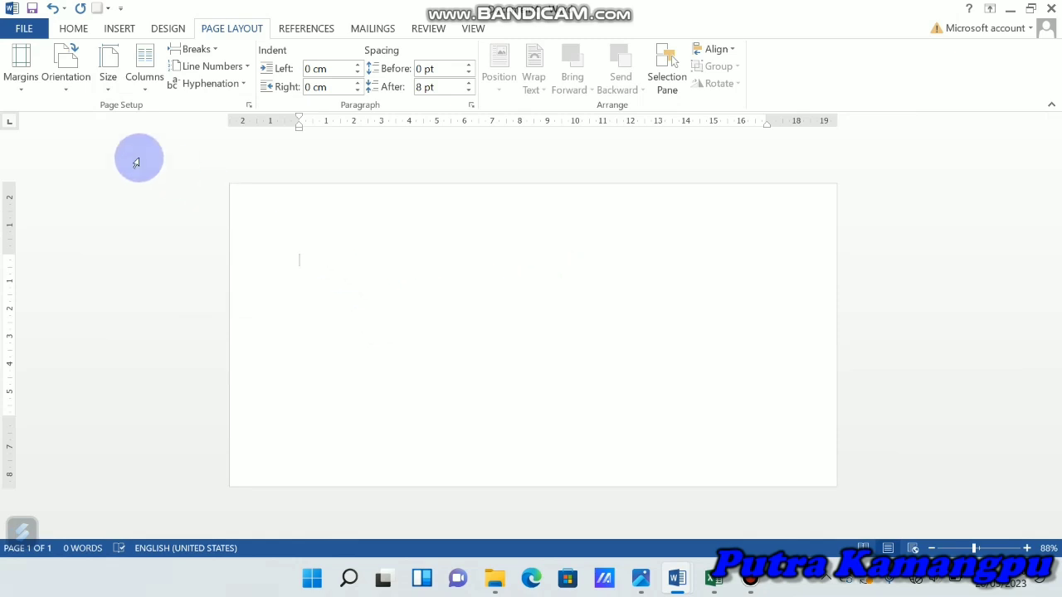
- Apply Narrow margins of 1.27 cm on all sides
{"action": "left_click", "coordinate": [23, 79]}
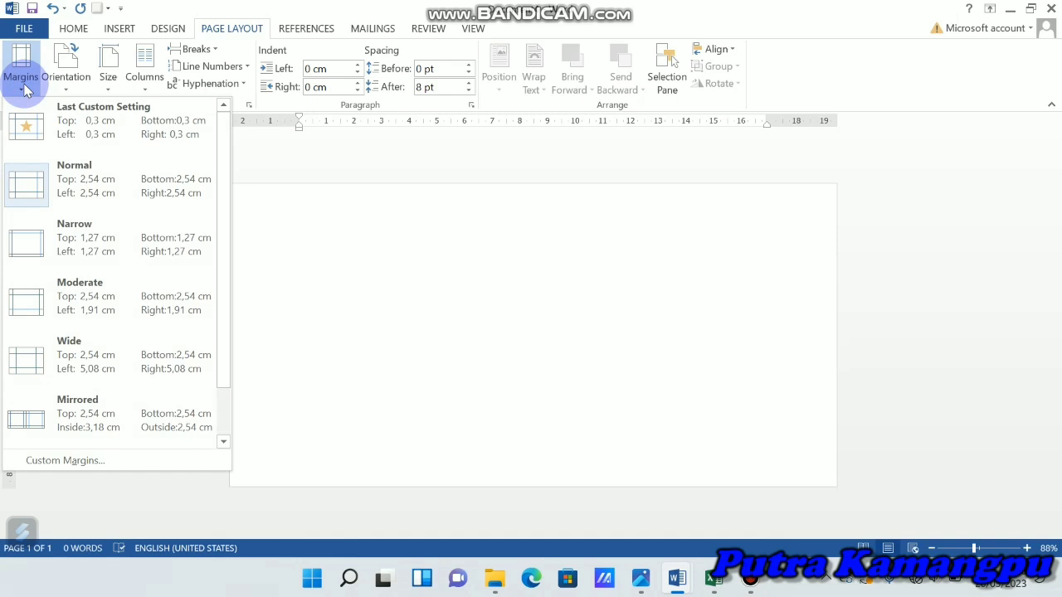
{"action": "left_click", "coordinate": [31, 251]}
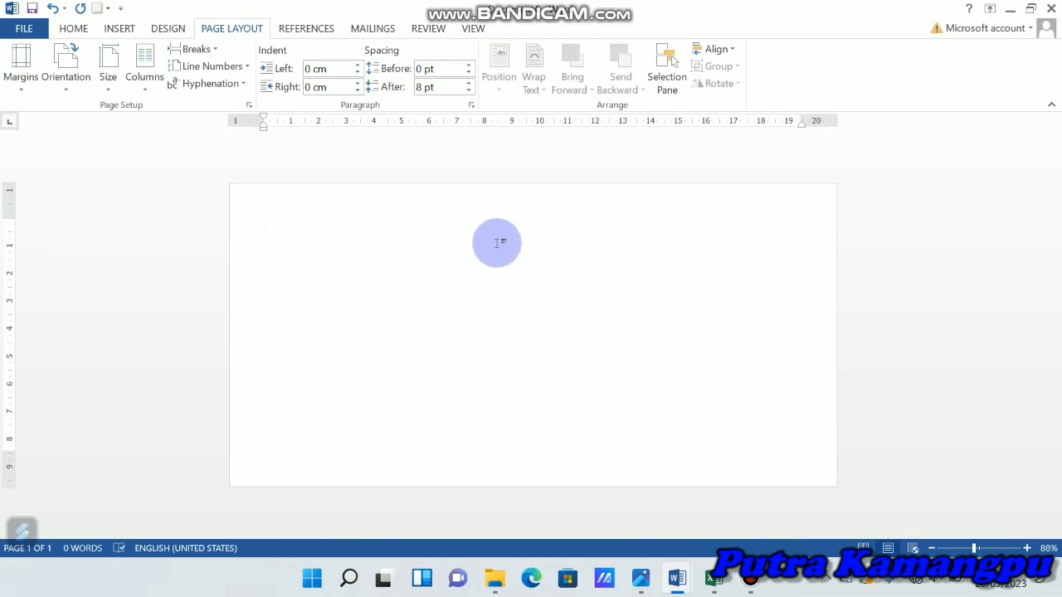
{"action": "left_click", "coordinate": [71, 29]}
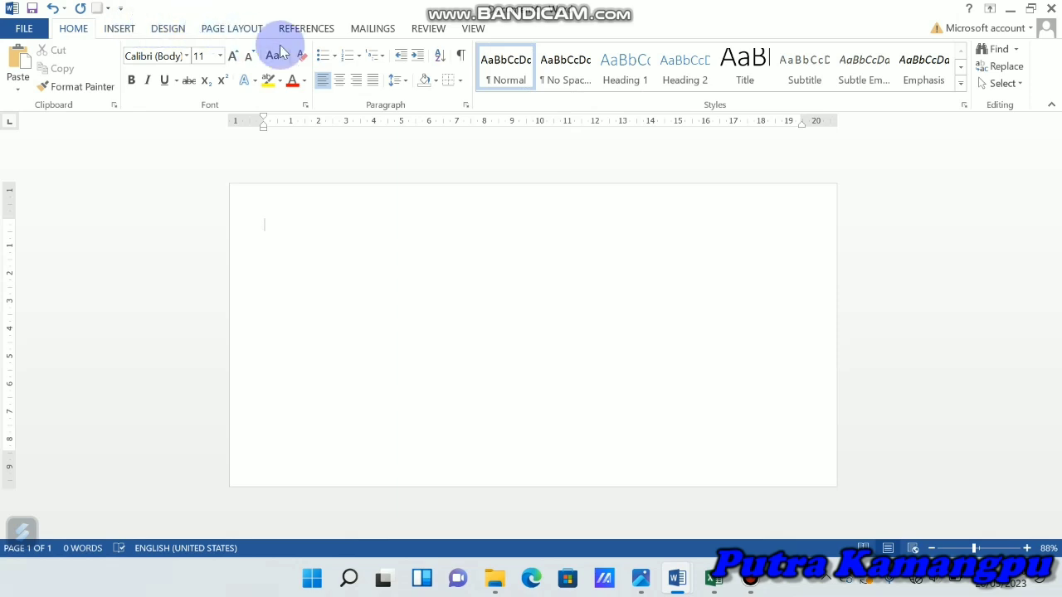
- Center-align the first line and set the font to Bookman Old Style, size 11
{"action": "left_click", "coordinate": [339, 80]}
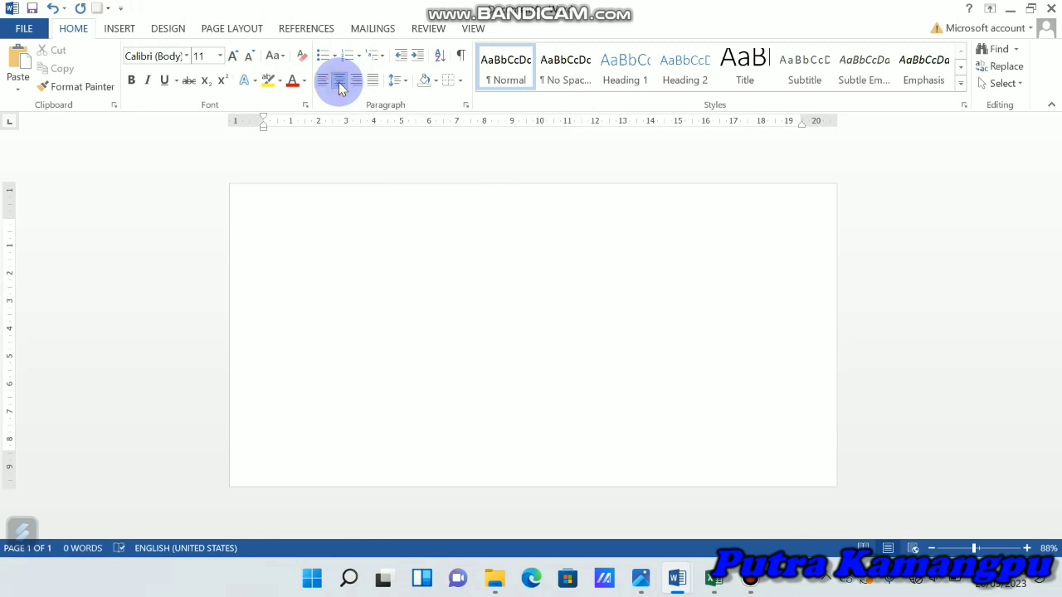
{"action": "key", "text": "ctrl+z"}
{"action": "key", "text": "ctrl+y"}
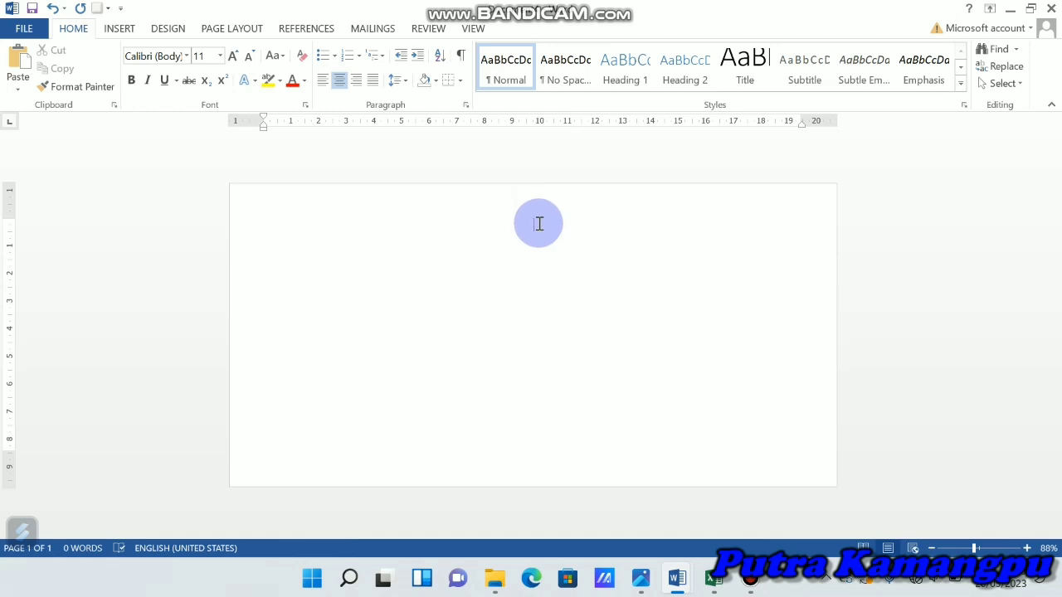
{"action": "left_click", "coordinate": [187, 56]}
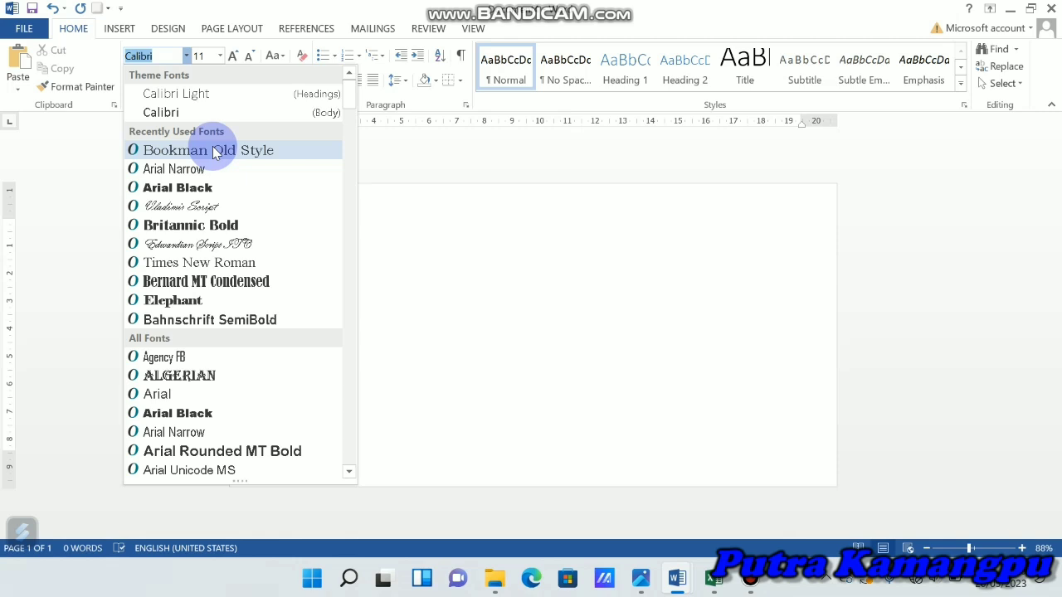
{"action": "left_click", "coordinate": [214, 151]}
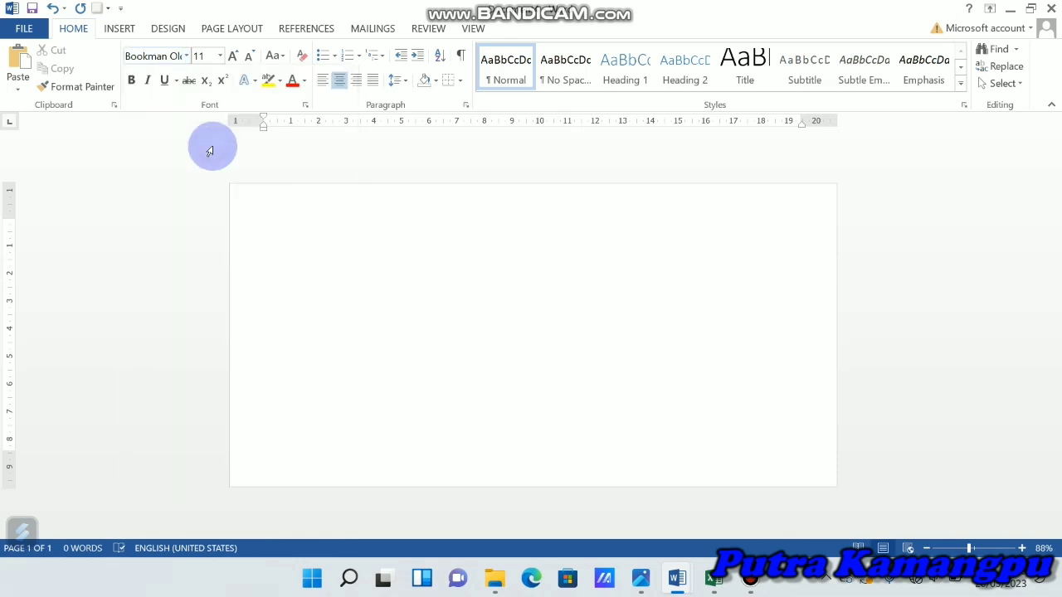
- Type PEMERINTAH KABUPATEN SAKIT PENYAKIT, KECAMATAN BATUK KERAS and DESA KEMBANG KEMPIS as header lines
{"action": "type", "text": "P"}
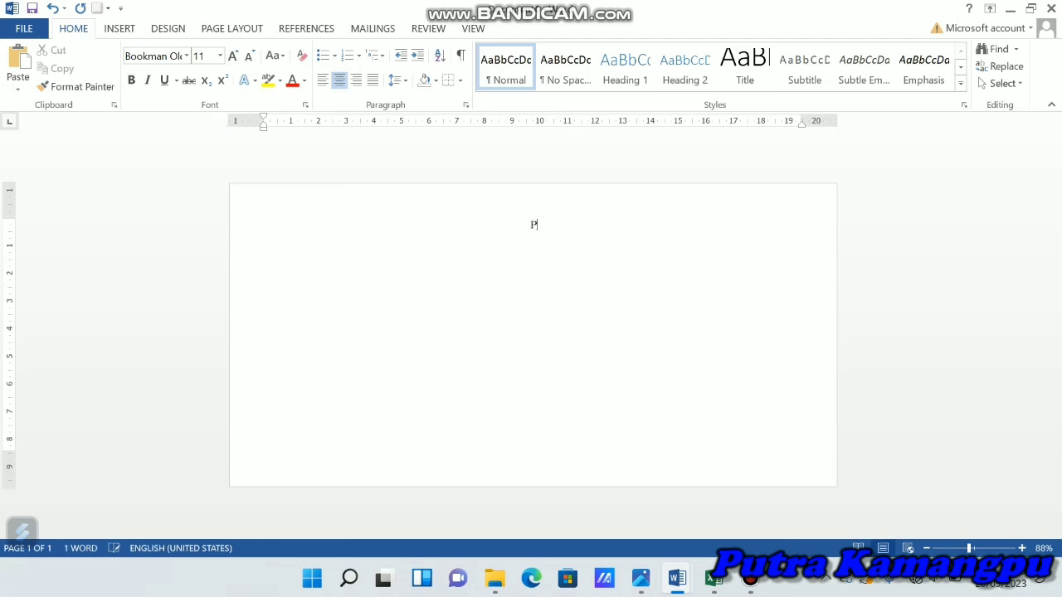
{"action": "type", "text": "EME"}
{"action": "type", "text": "RI"}
{"action": "type", "text": "NTAH KA"}
{"action": "type", "text": "BUPATEN "}
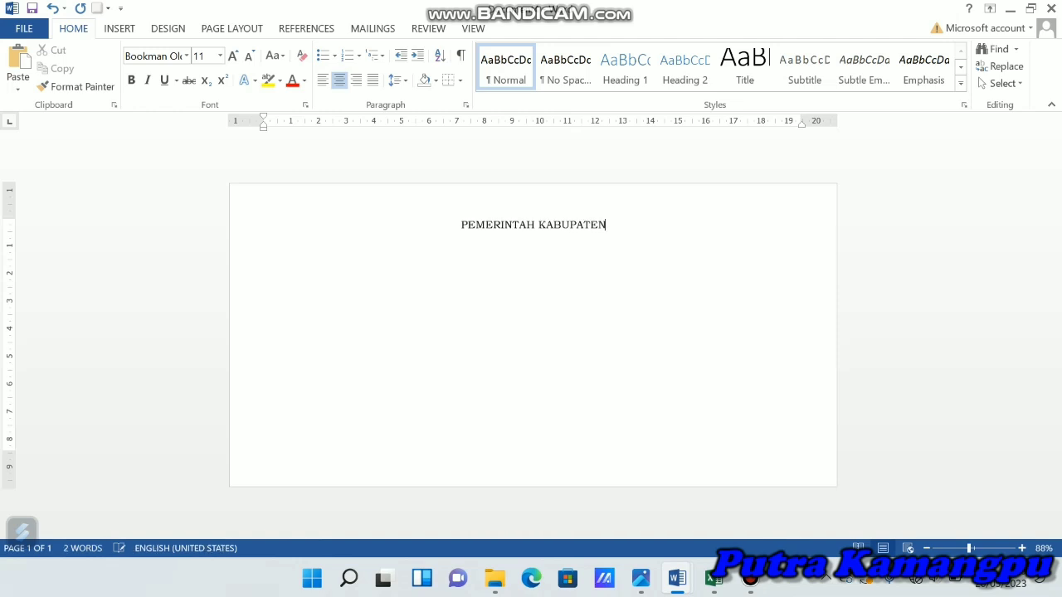
{"action": "type", "text": "S"}
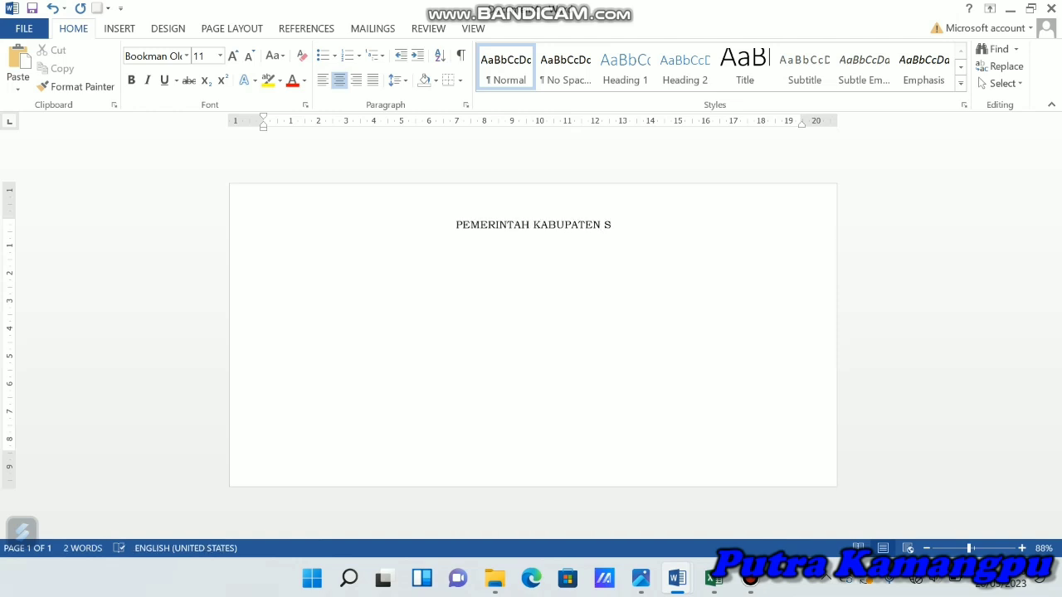
{"action": "type", "text": "AKIT P"}
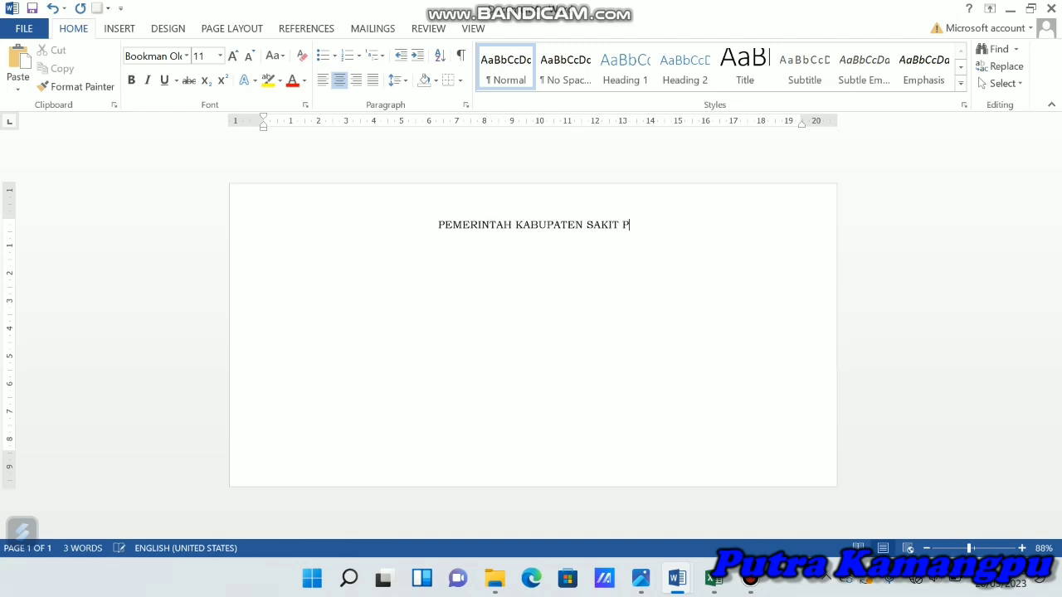
{"action": "type", "text": "ENYAKIT "}
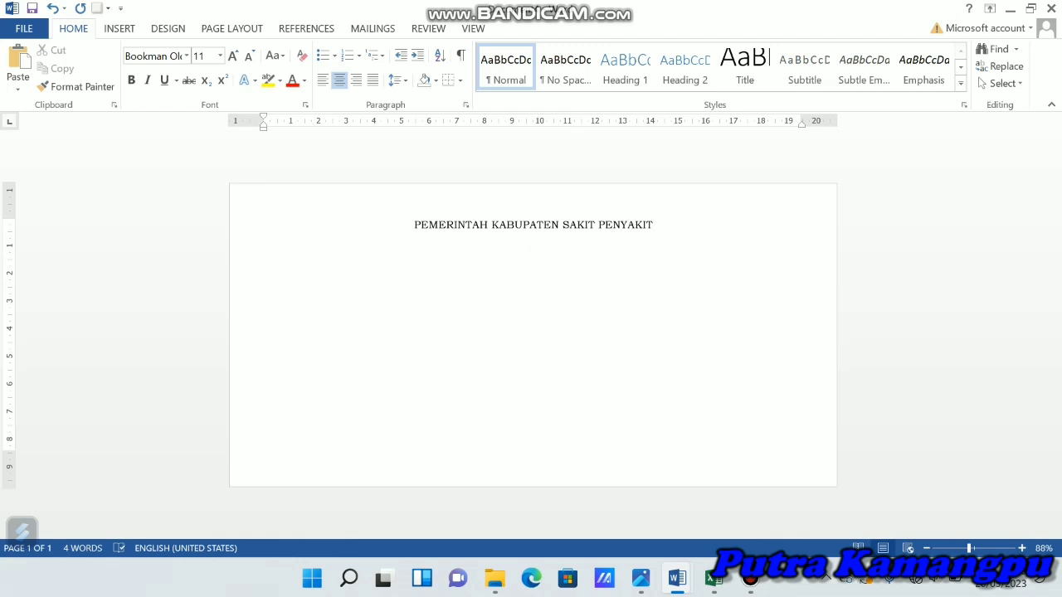
{"action": "type", "text": "KECAMA"}
{"action": "type", "text": "TAN "}
{"action": "type", "text": "BAT"}
{"action": "type", "text": "UK KERAS "}
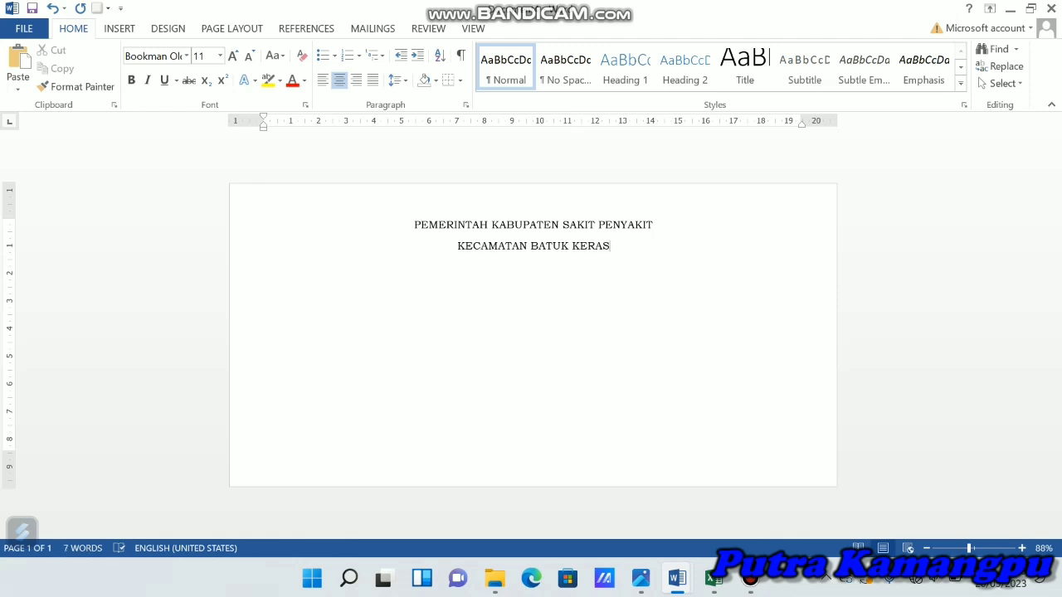
{"action": "type", "text": "DE"}
{"action": "type", "text": "SA "}
{"action": "type", "text": "KEMANG"}
{"action": "key", "text": "BackSpace"}
{"action": "key", "text": "BackSpace"}
{"action": "key", "text": "BackSpace"}
{"action": "type", "text": "B"}
{"action": "type", "text": "ANG KEMP"}
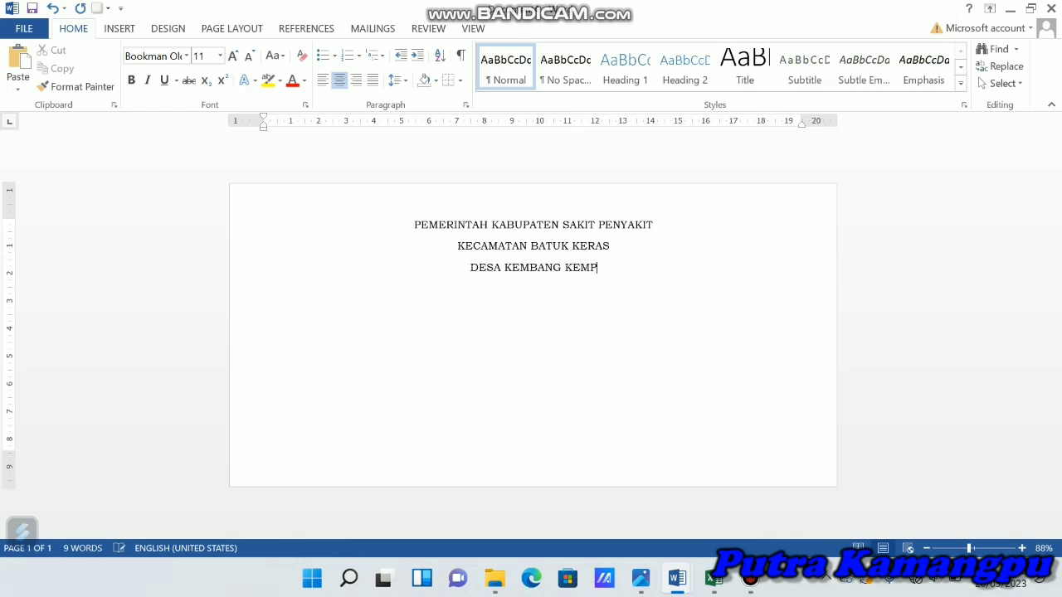
{"action": "type", "text": "IS"}
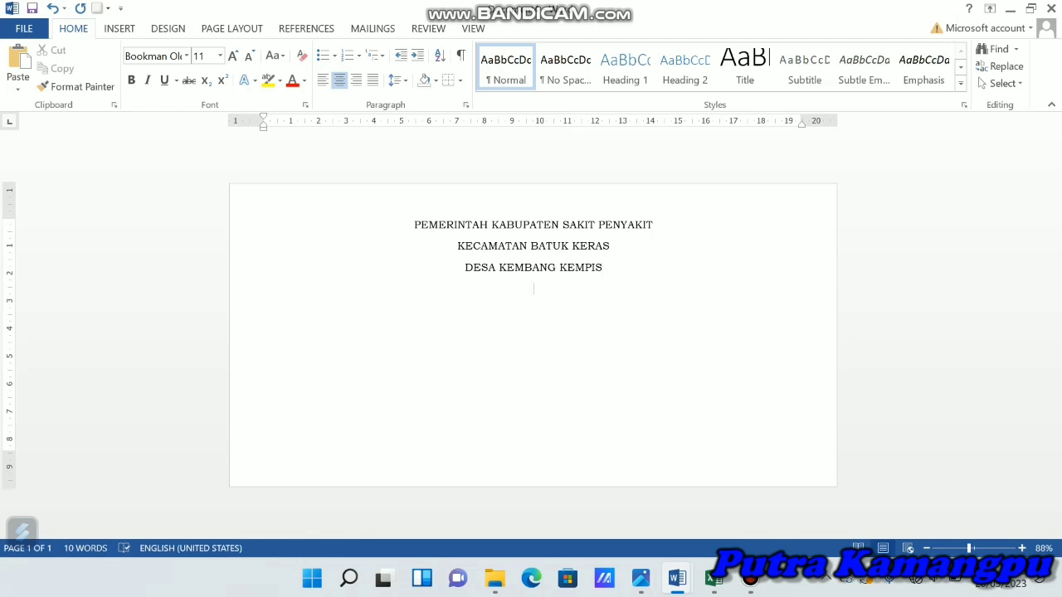
- Type 'Jln. No. 00800/No. Tlp. (.....................) Fax..........' under DESA KEMBANG KEMPIS
{"action": "left_click", "coordinate": [210, 151]}
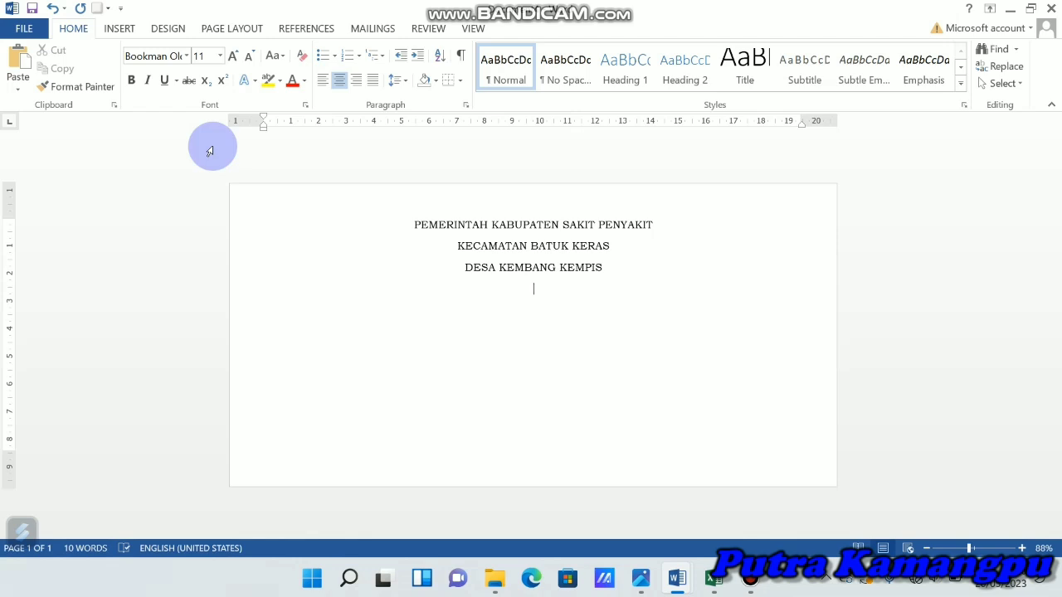
{"action": "type", "text": "J"}
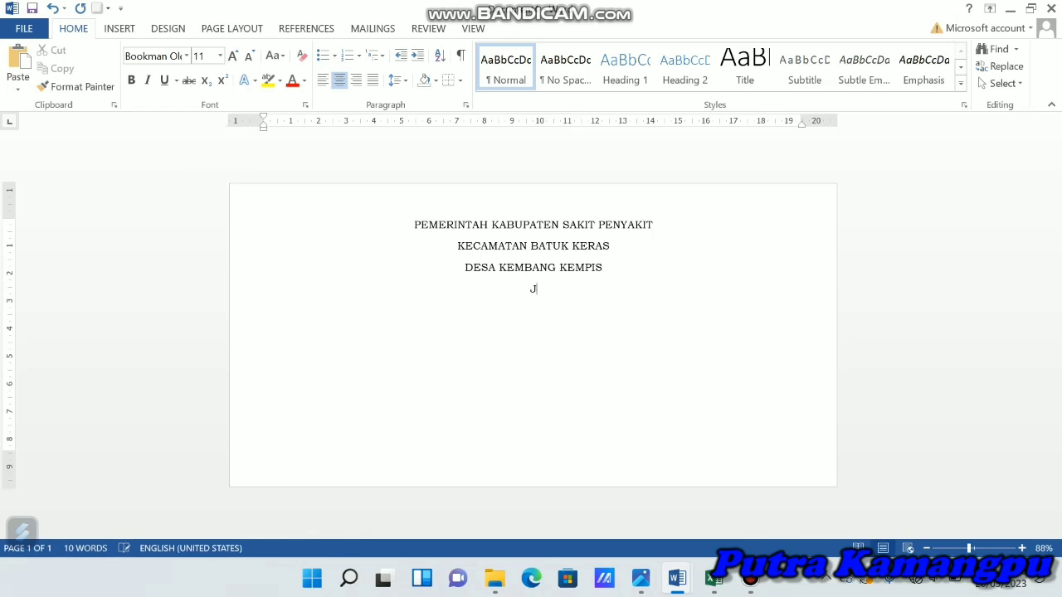
{"action": "type", "text": "ln"}
{"action": "type", "text": ". N"}
{"action": "type", "text": "o. "}
{"action": "type", "text": "00"}
{"action": "type", "text": "800"}
{"action": "type", "text": "/"}
{"action": "type", "text": "No. "}
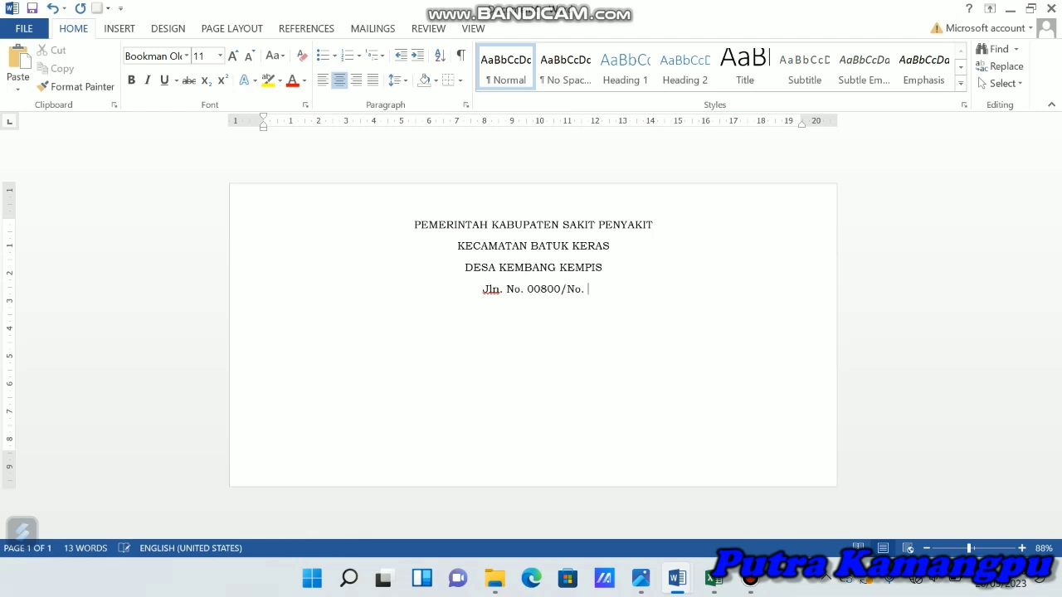
{"action": "type", "text": "Tlp"}
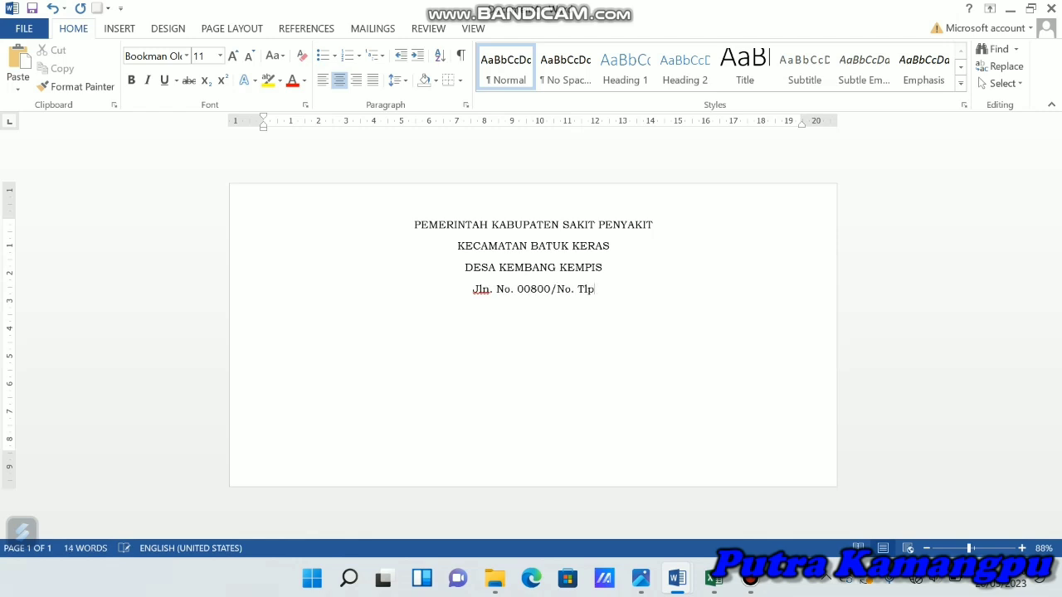
{"action": "type", "text": ". "}
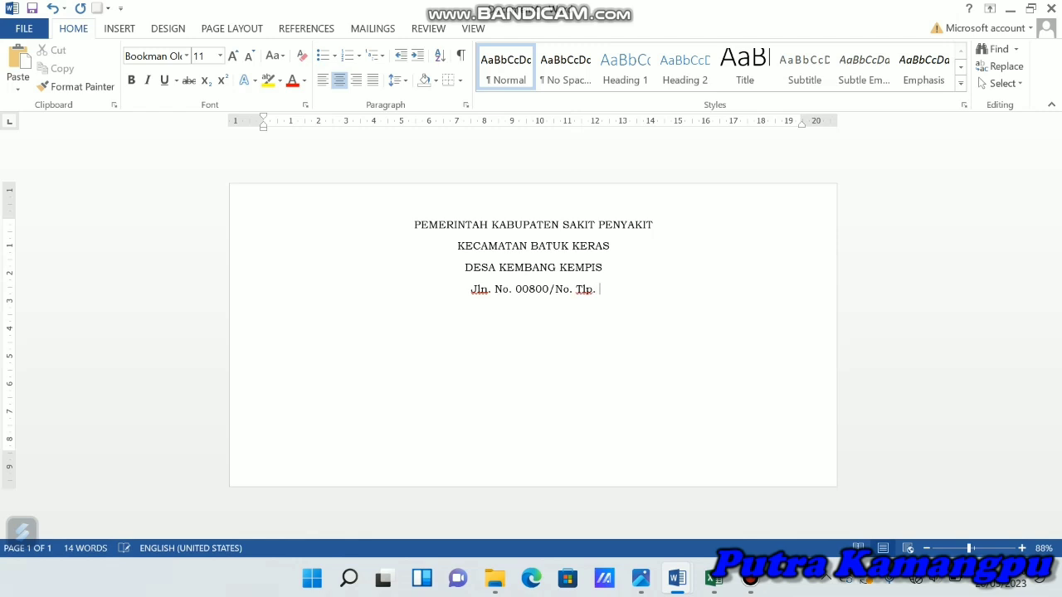
{"action": "type", "text": "("}
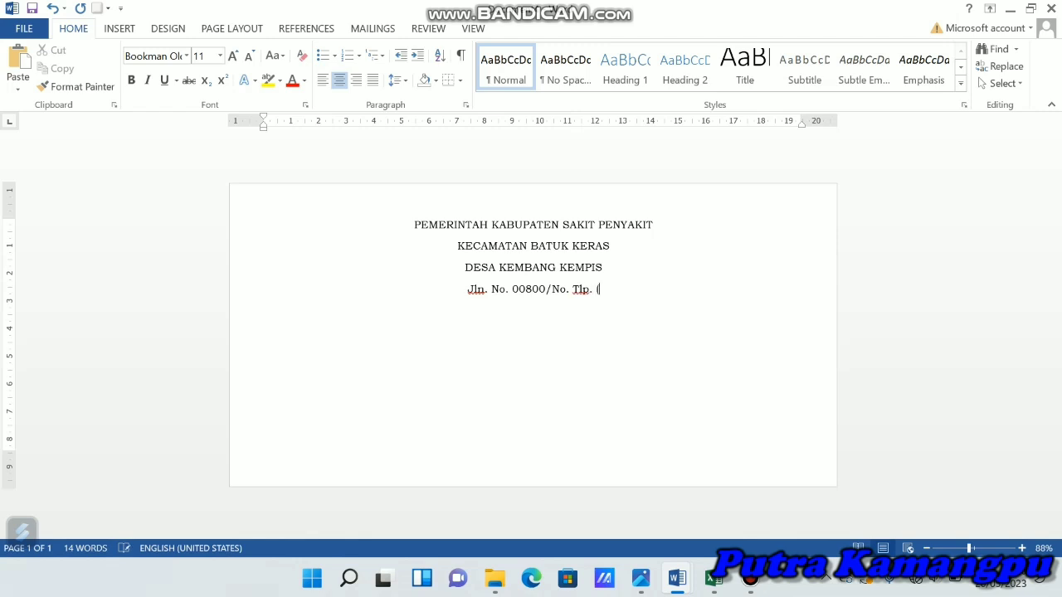
{"action": "type", "text": "....................."}
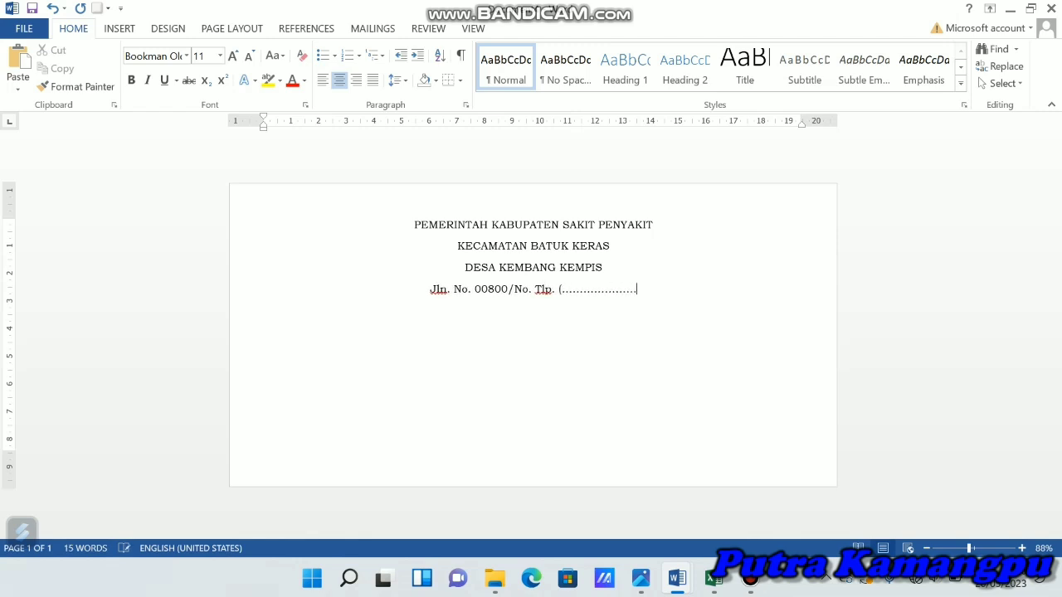
{"action": "type", "text": ")"}
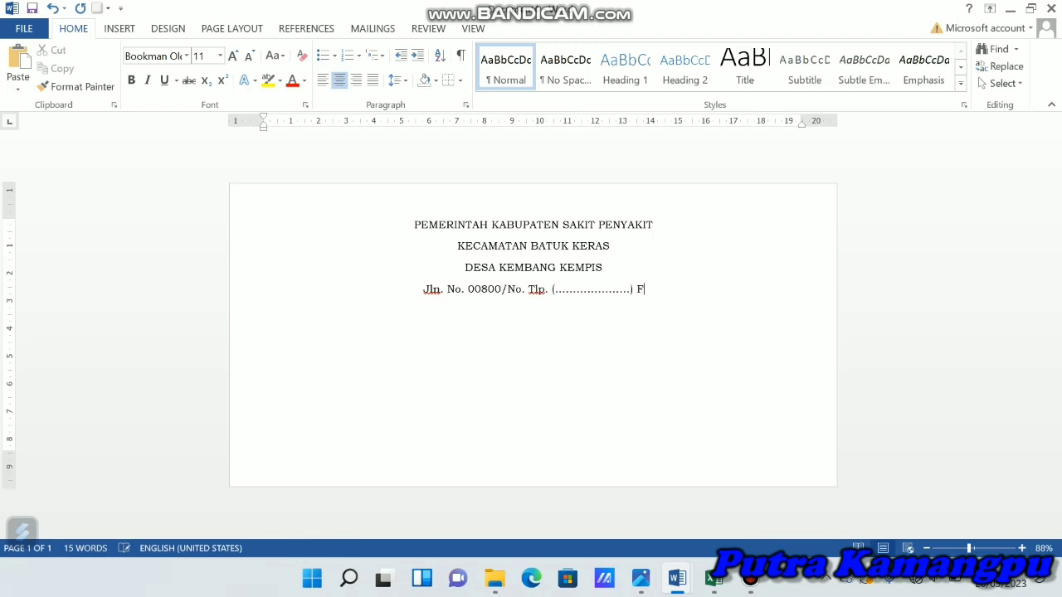
{"action": "type", "text": " Fax"}
{"action": "type", "text": "...."}
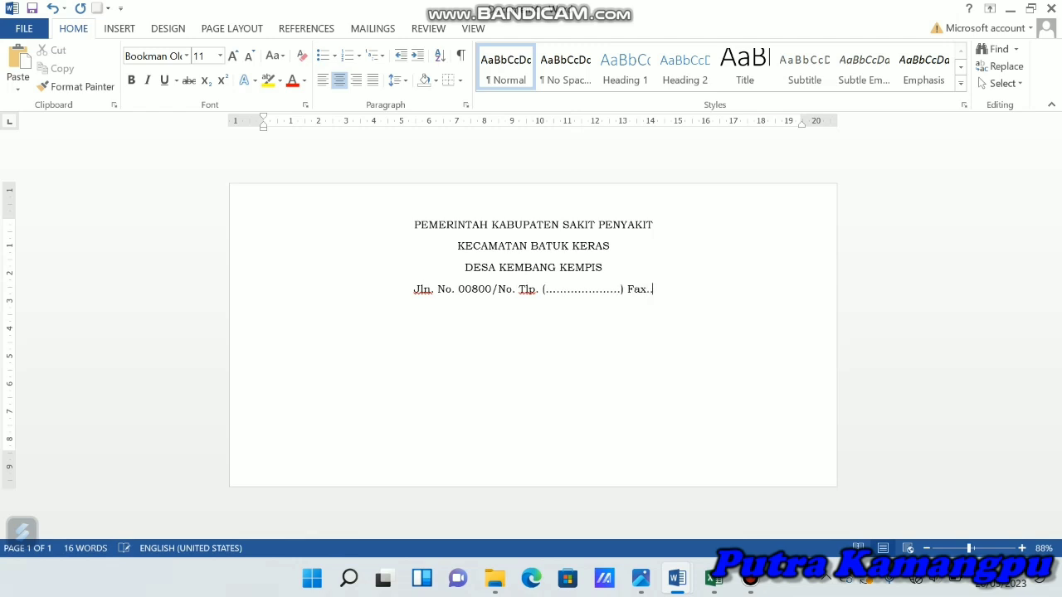
{"action": "type", "text": "......"}
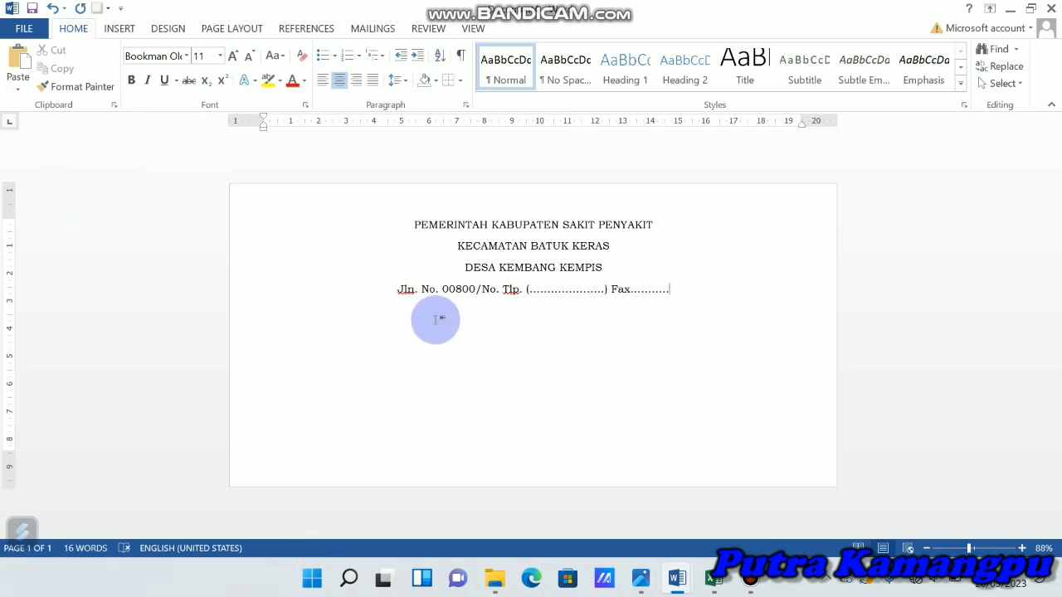
- Format the whole Jln. address line as bold italic
{"action": "left_click", "coordinate": [394, 290]}
{"action": "left_click_drag", "start_coordinate": [394, 290], "coordinate": [661, 294]}
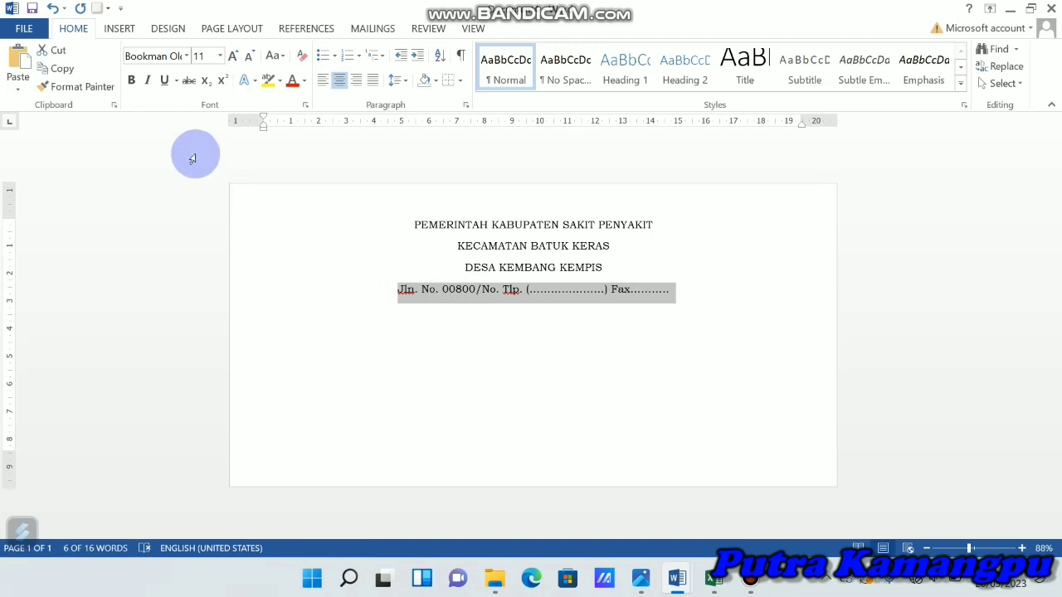
{"action": "left_click", "coordinate": [147, 80]}
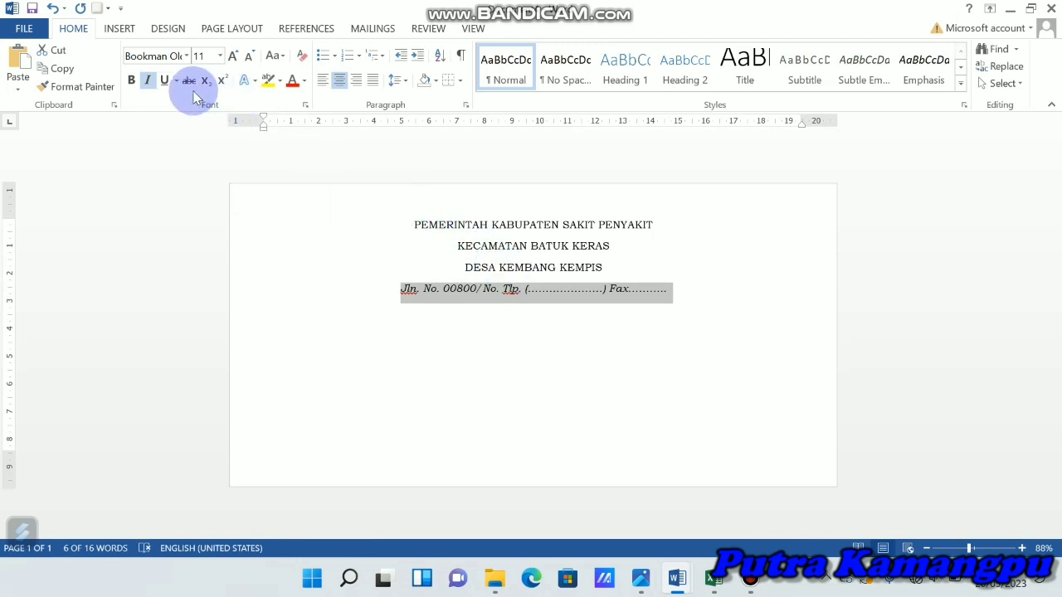
{"action": "key", "text": "ctrl+z"}
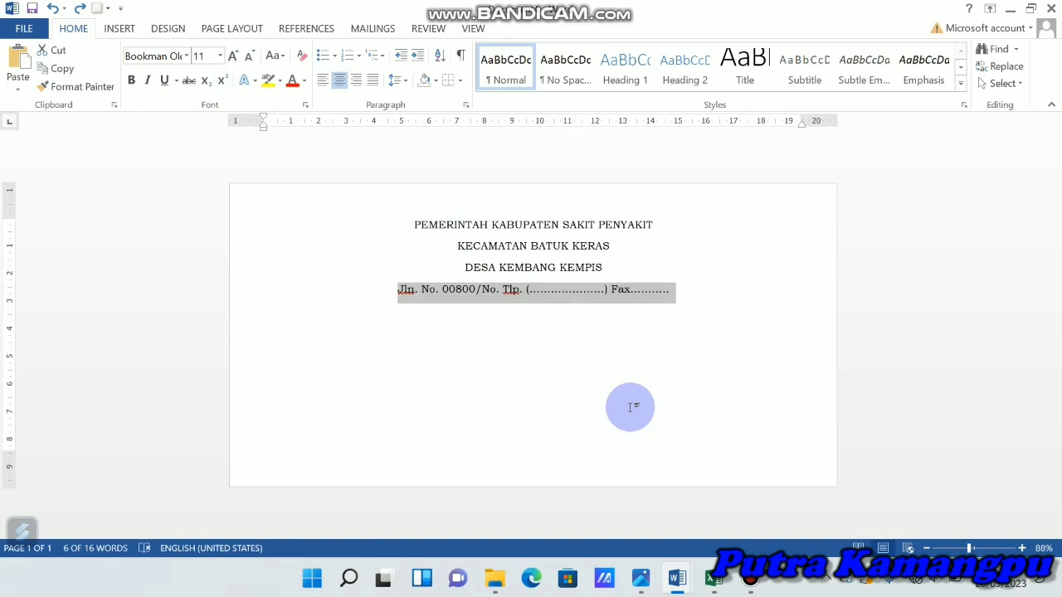
{"action": "key", "text": "ctrl+i"}
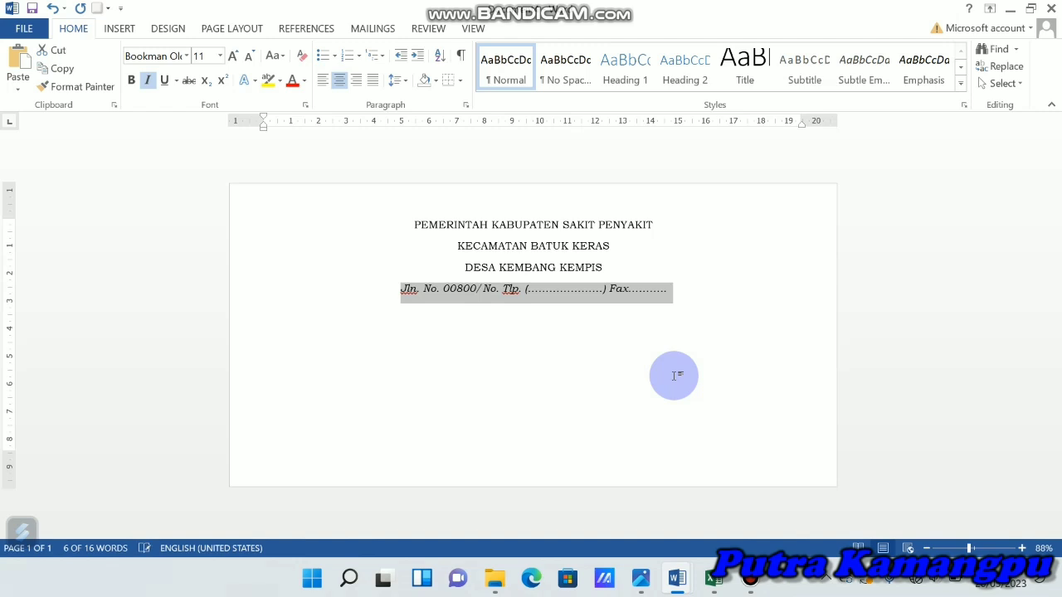
{"action": "key", "text": "ctrl+b"}
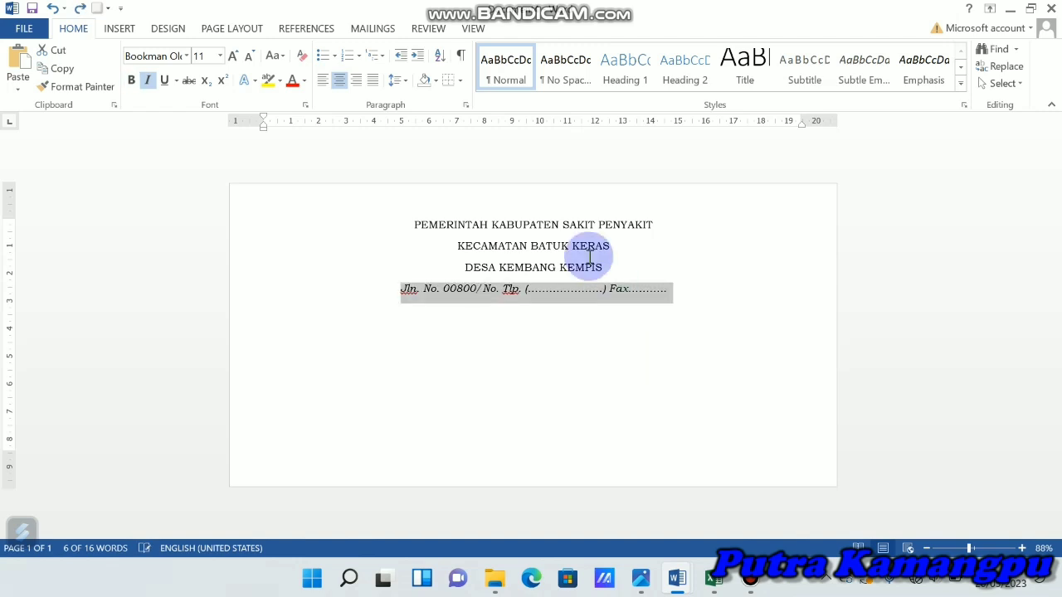
{"action": "left_click", "coordinate": [131, 81]}
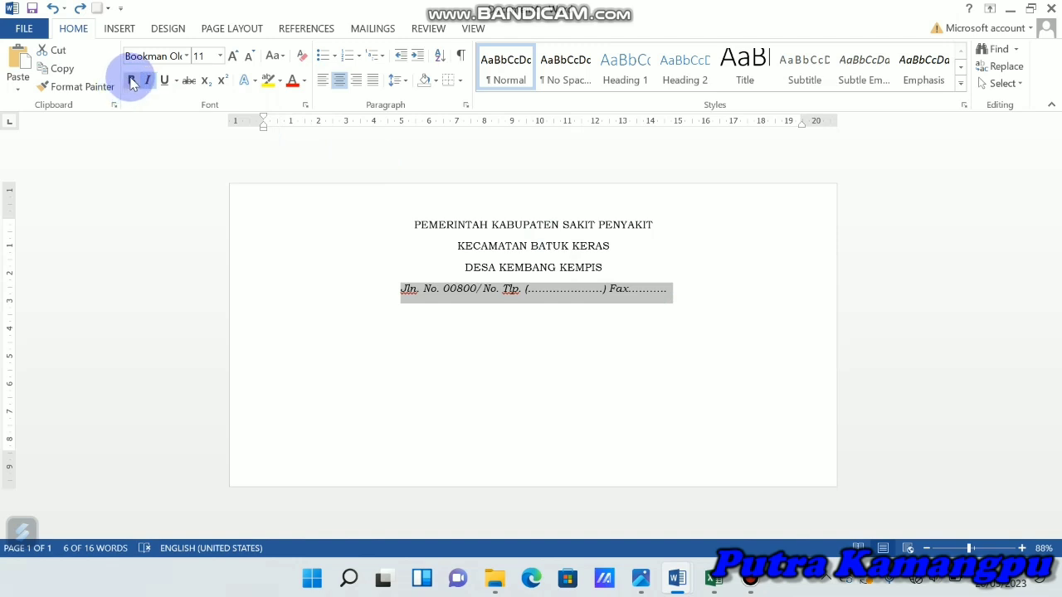
{"action": "left_click", "coordinate": [131, 81]}
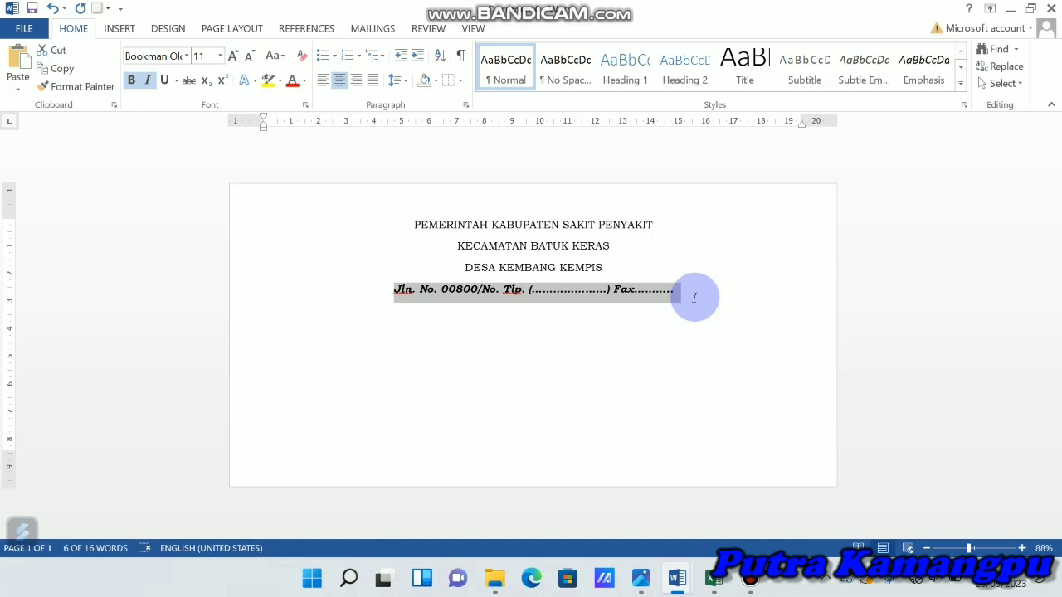
- Bold the three heading lines and grow DESA KEMBANG KEMPIS to 14 pt
{"action": "mouse_move", "coordinate": [414, 224]}
{"action": "left_mouse_down"}
{"action": "mouse_move", "coordinate": [609, 222]}
{"action": "mouse_move", "coordinate": [616, 244]}
{"action": "left_mouse_up"}
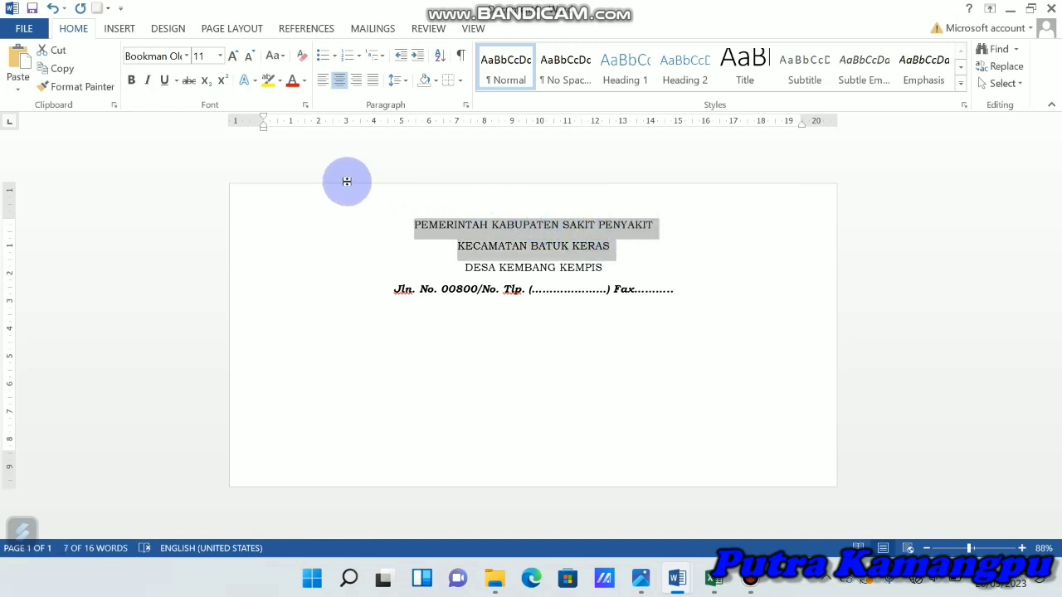
{"action": "left_click", "coordinate": [131, 80]}
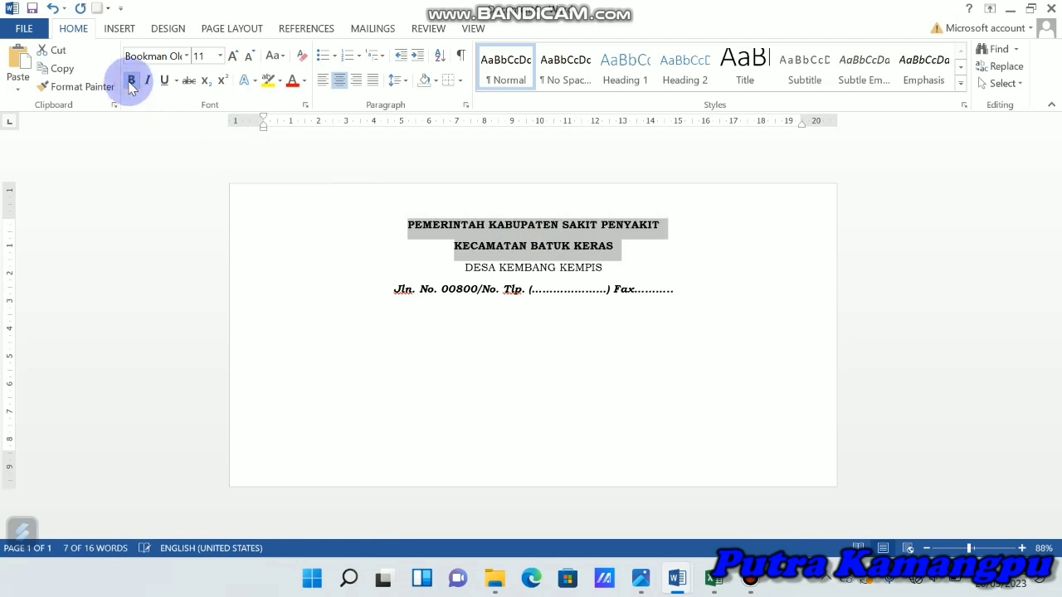
{"action": "left_click_drag", "start_coordinate": [463, 267], "coordinate": [574, 276]}
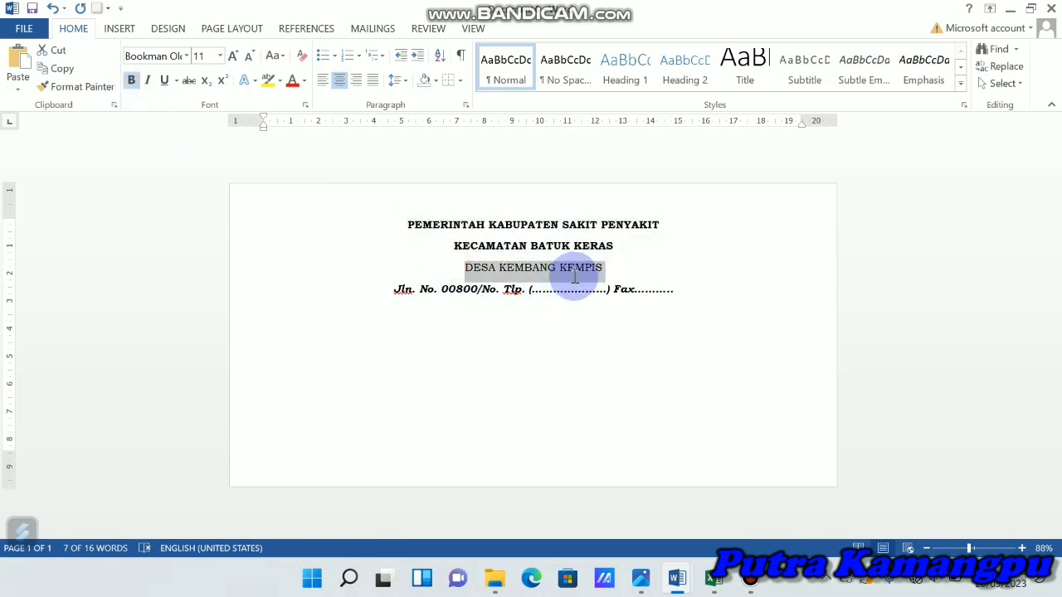
{"action": "left_click", "coordinate": [131, 81]}
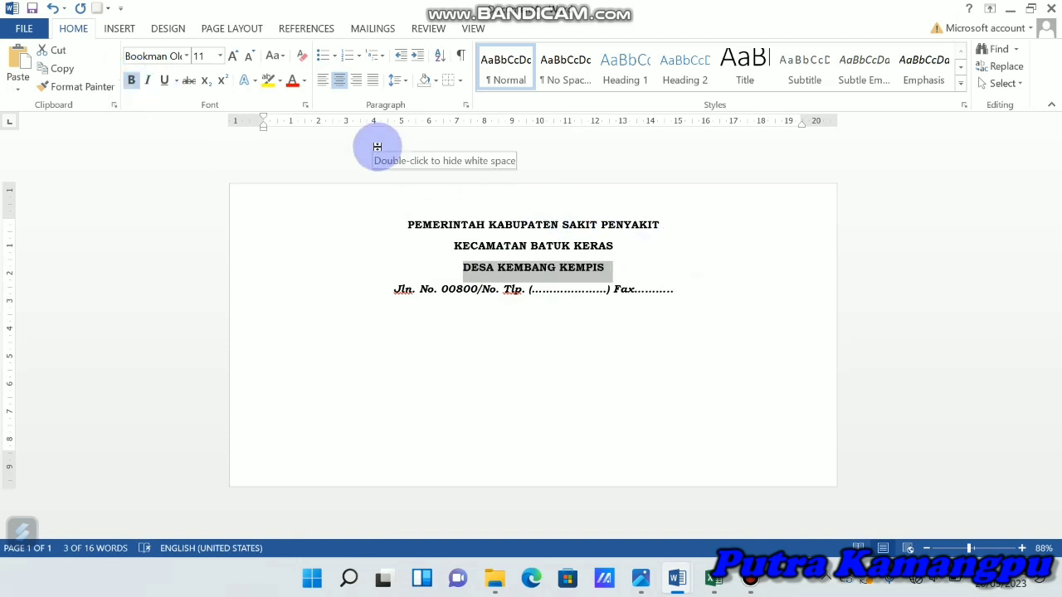
{"action": "left_click", "coordinate": [235, 64]}
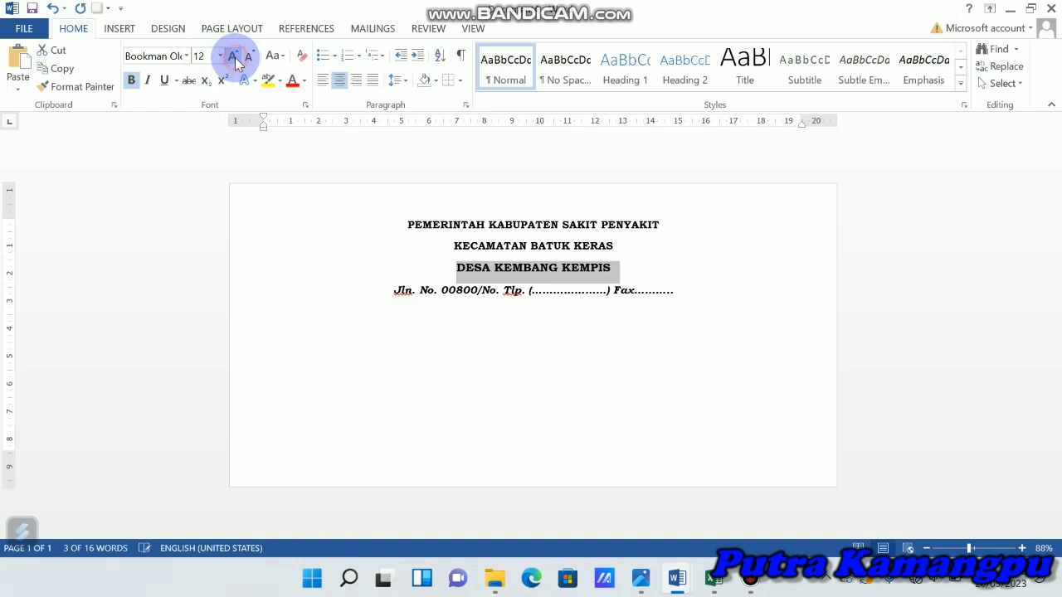
{"action": "left_click", "coordinate": [236, 58]}
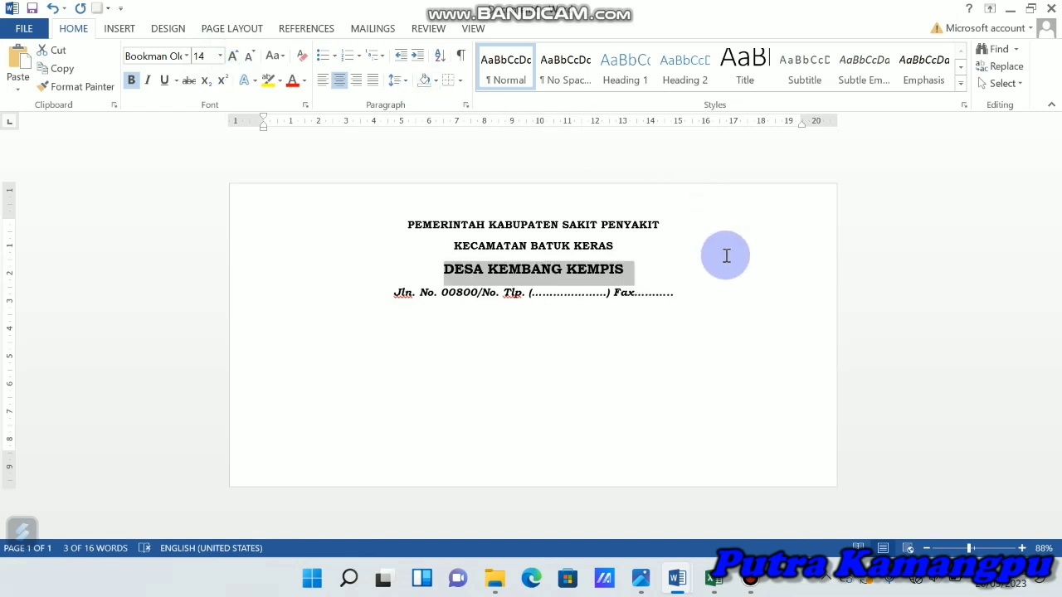
{"action": "left_click", "coordinate": [681, 295]}
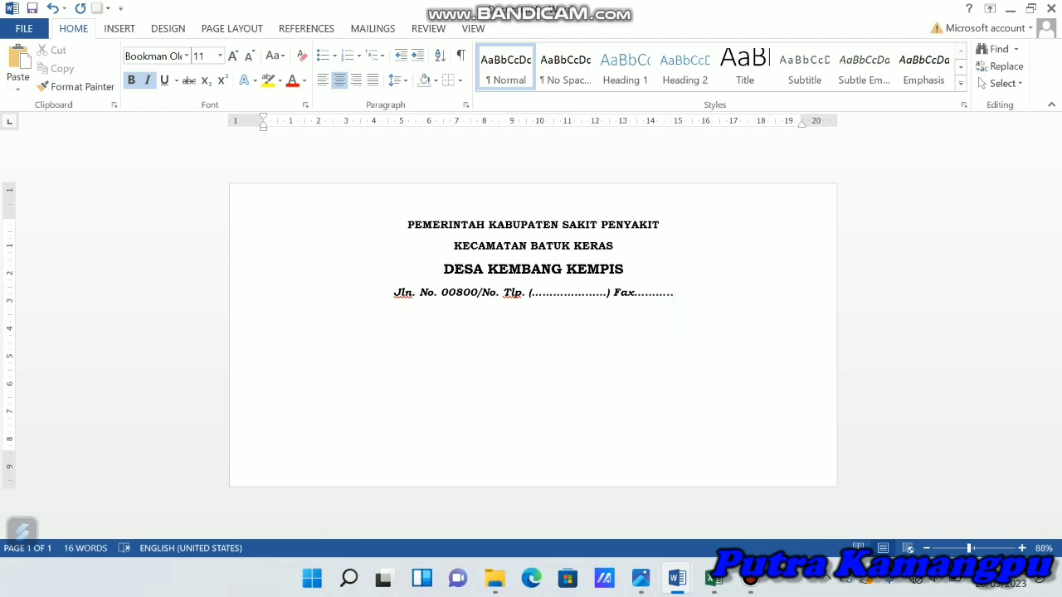
- Add an 'E-mail :' line with the village's e-mail address below the Fax line
{"action": "key", "text": "Return"}
{"action": "type", "text": "E"}
{"action": "type", "text": "-m"}
{"action": "type", "text": "ail "}
{"action": "type", "text": ": "}
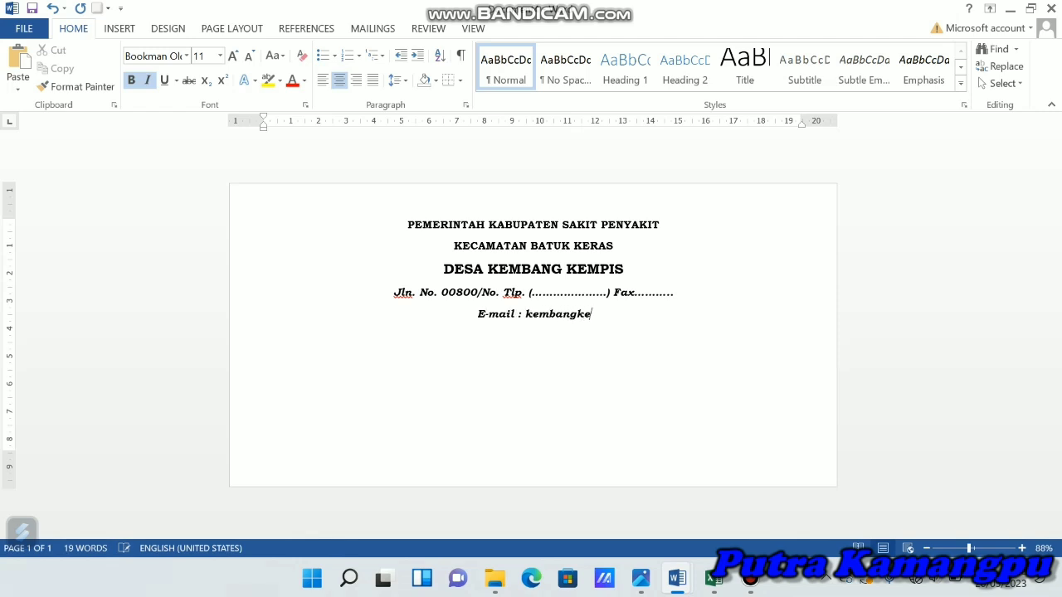
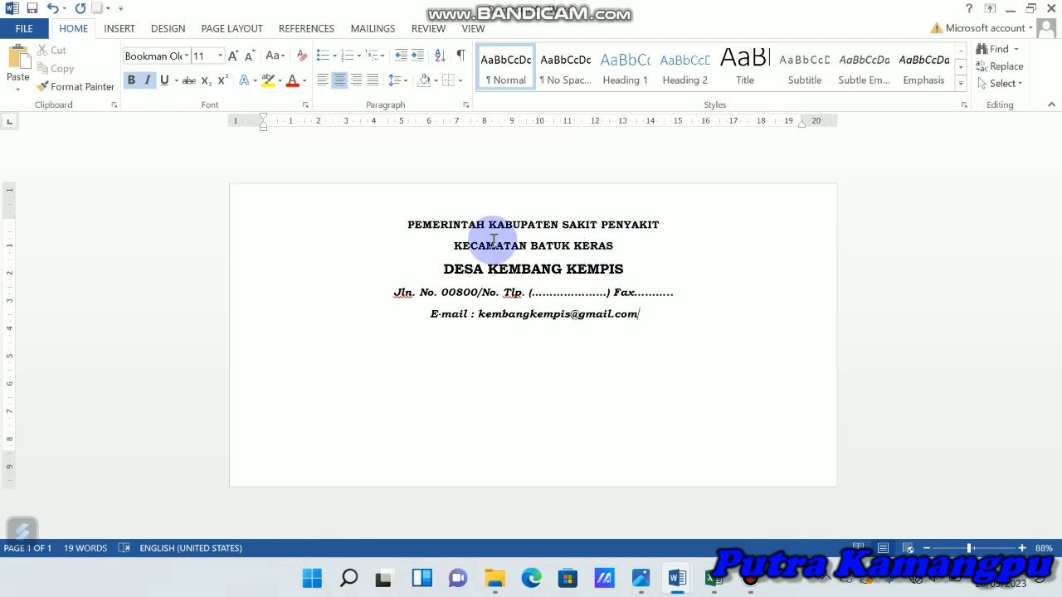
- Give all letterhead lines 1.0 line spacing with no space after paragraphs
{"action": "mouse_move", "coordinate": [404, 225]}
{"action": "left_mouse_down"}
{"action": "mouse_move", "coordinate": [562, 252]}
{"action": "mouse_move", "coordinate": [581, 307]}
{"action": "mouse_move", "coordinate": [630, 329]}
{"action": "left_mouse_up"}
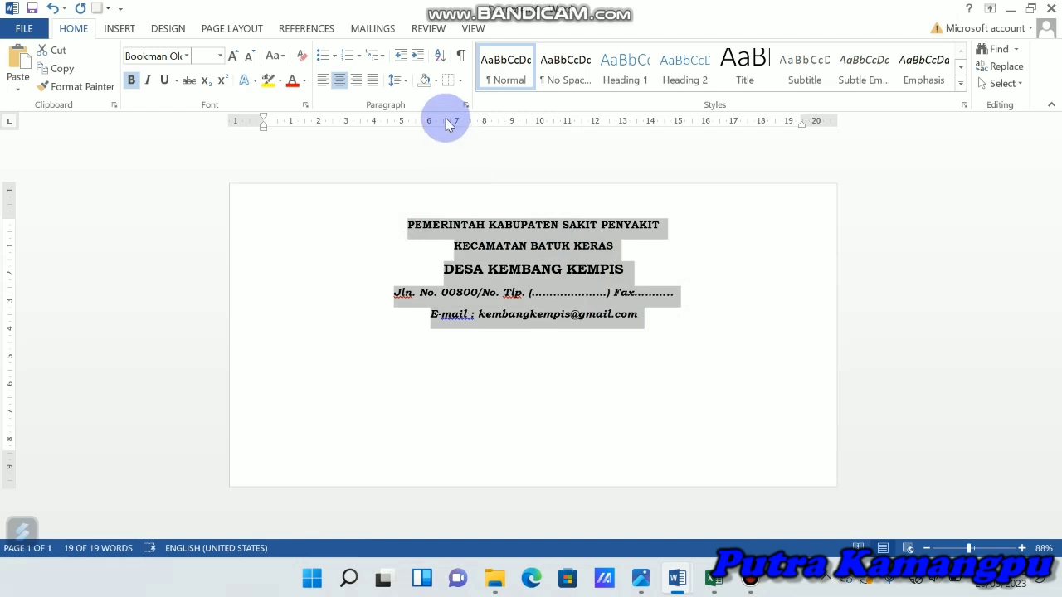
{"action": "left_click", "coordinate": [400, 81]}
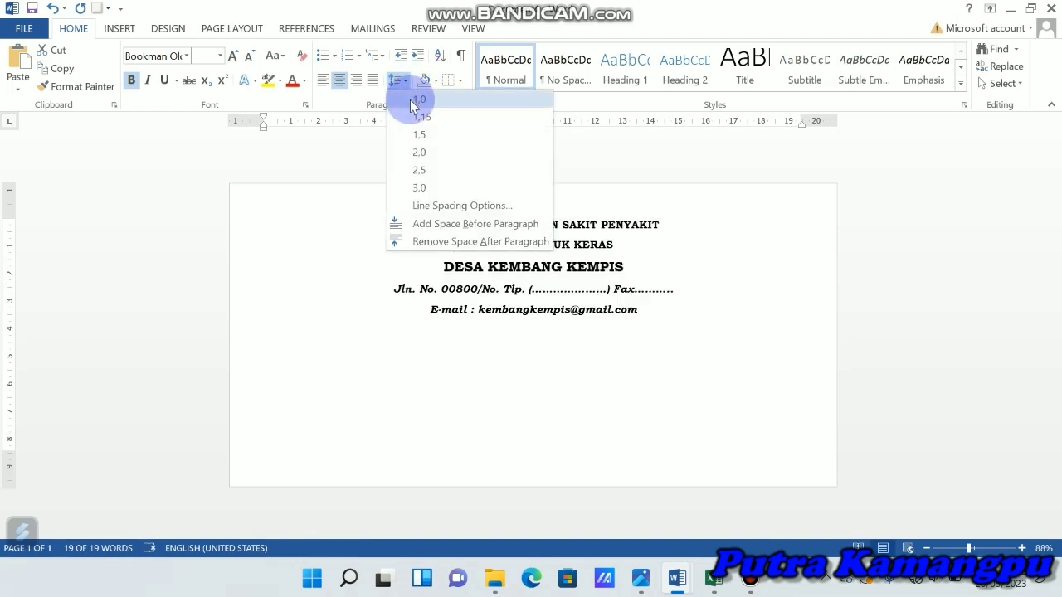
{"action": "left_click", "coordinate": [413, 103]}
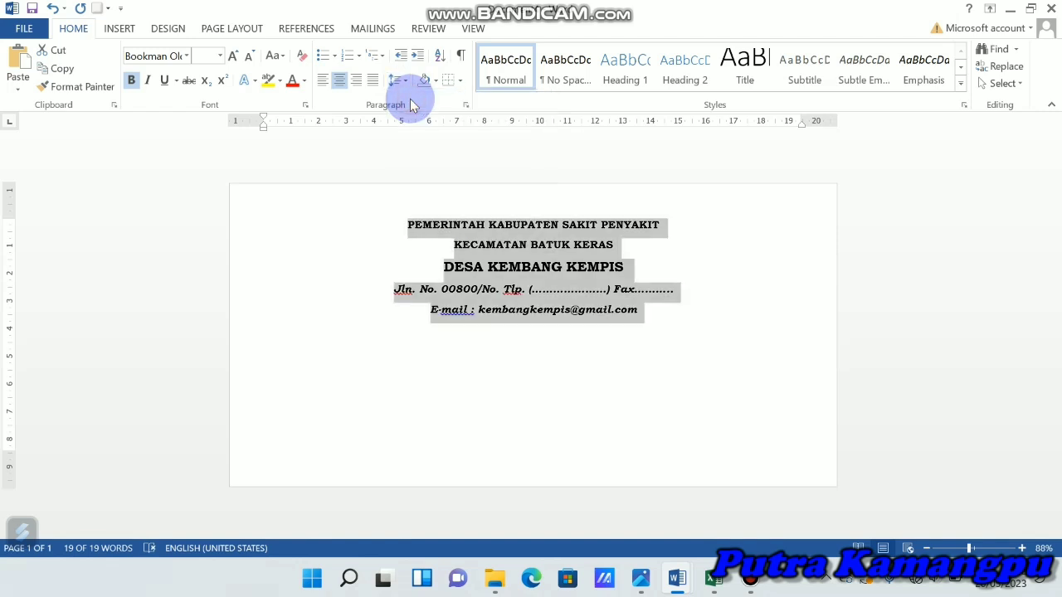
{"action": "left_click", "coordinate": [406, 83]}
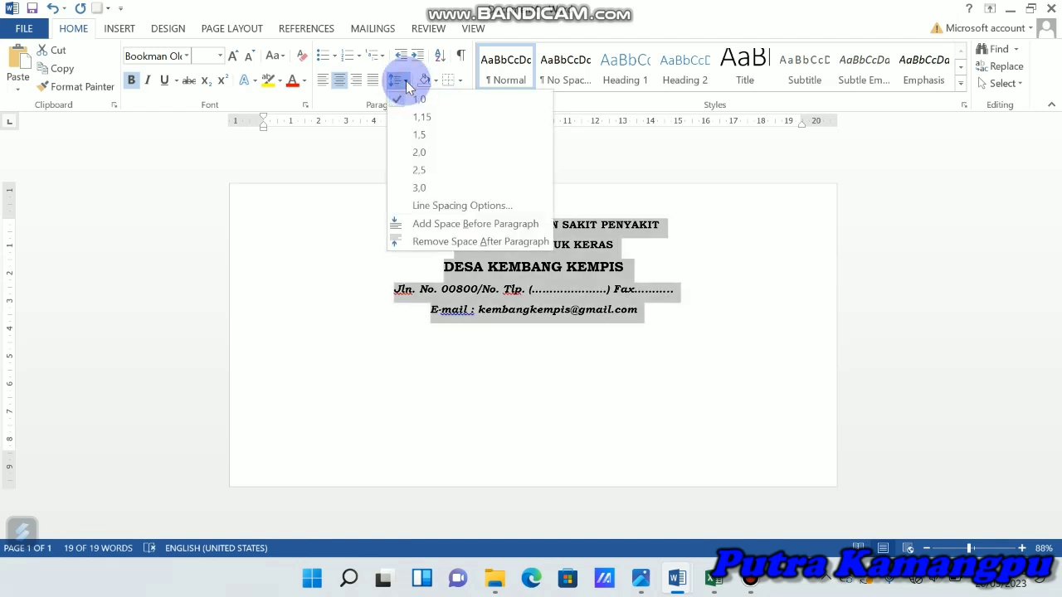
{"action": "left_click", "coordinate": [406, 241]}
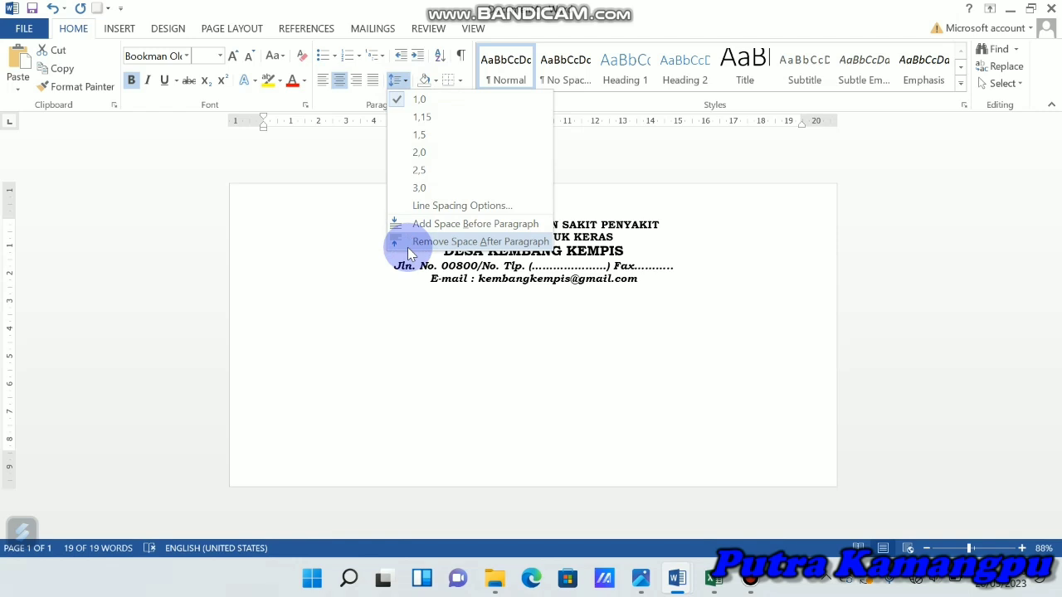
{"action": "left_click", "coordinate": [403, 246]}
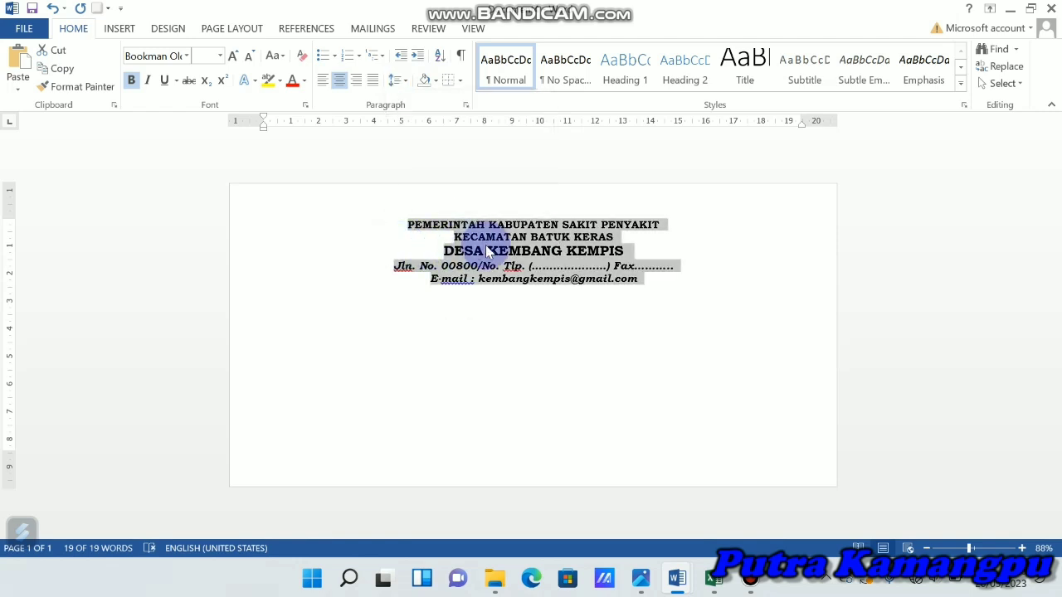
{"action": "left_click", "coordinate": [561, 322]}
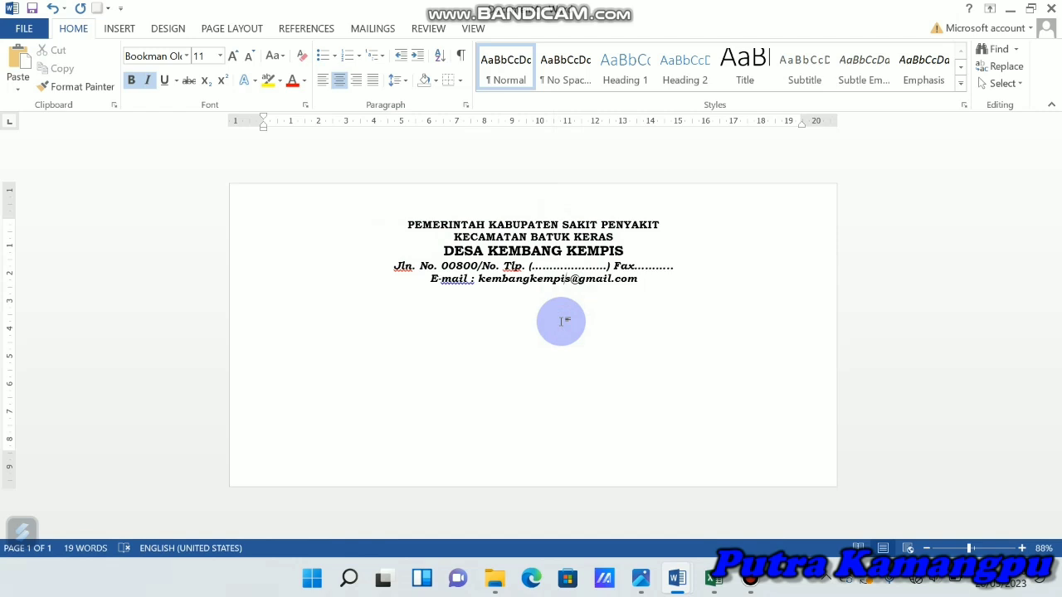
- Enter ### on a new line after the e-mail line to create a thick triple rule
{"action": "left_click", "coordinate": [646, 280]}
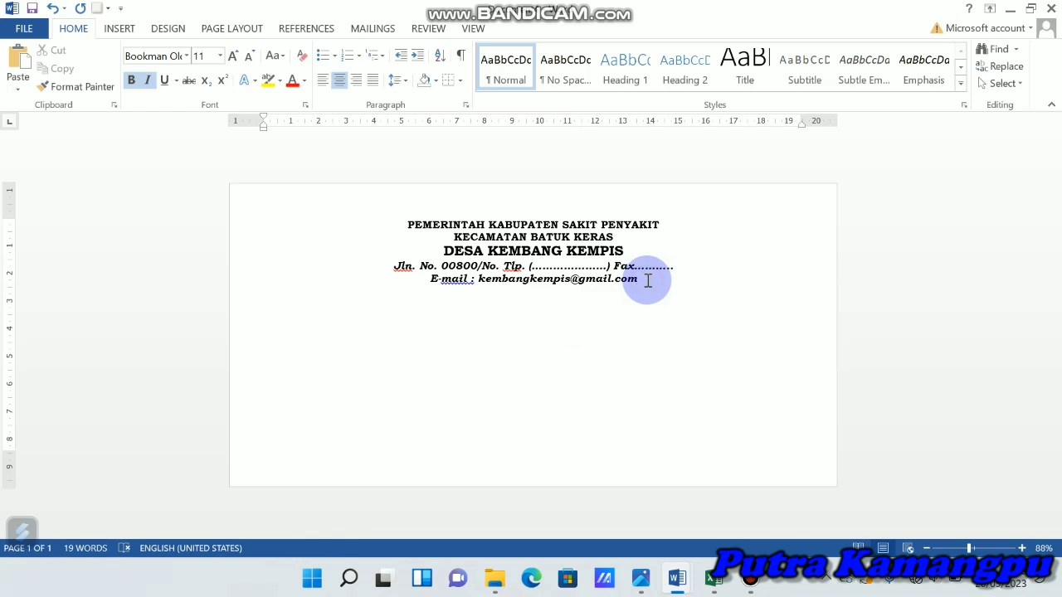
{"action": "key", "text": "Return"}
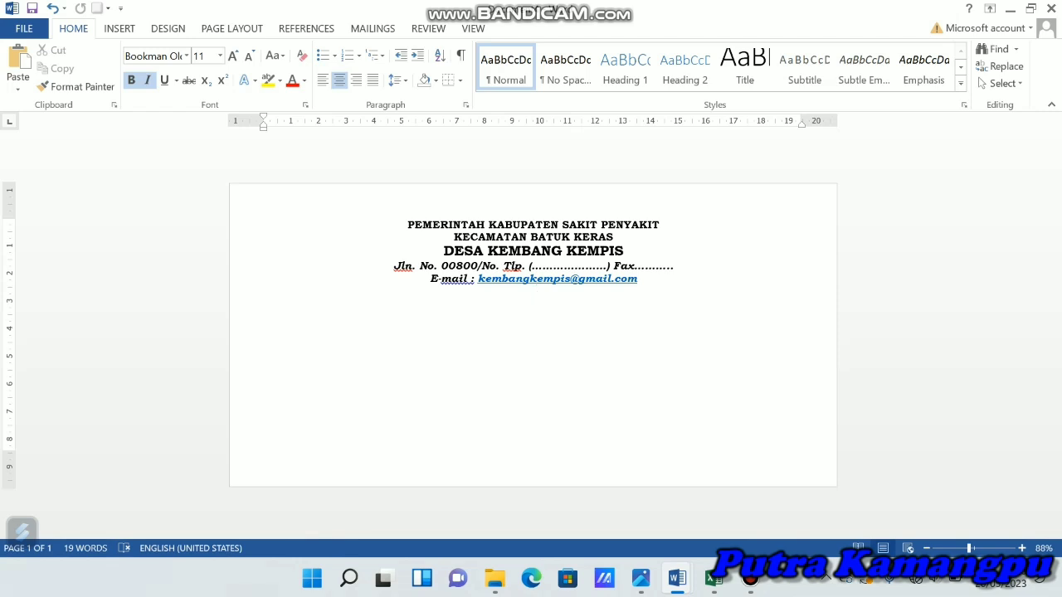
{"action": "type", "text": "###"}
{"action": "key", "text": "Return"}
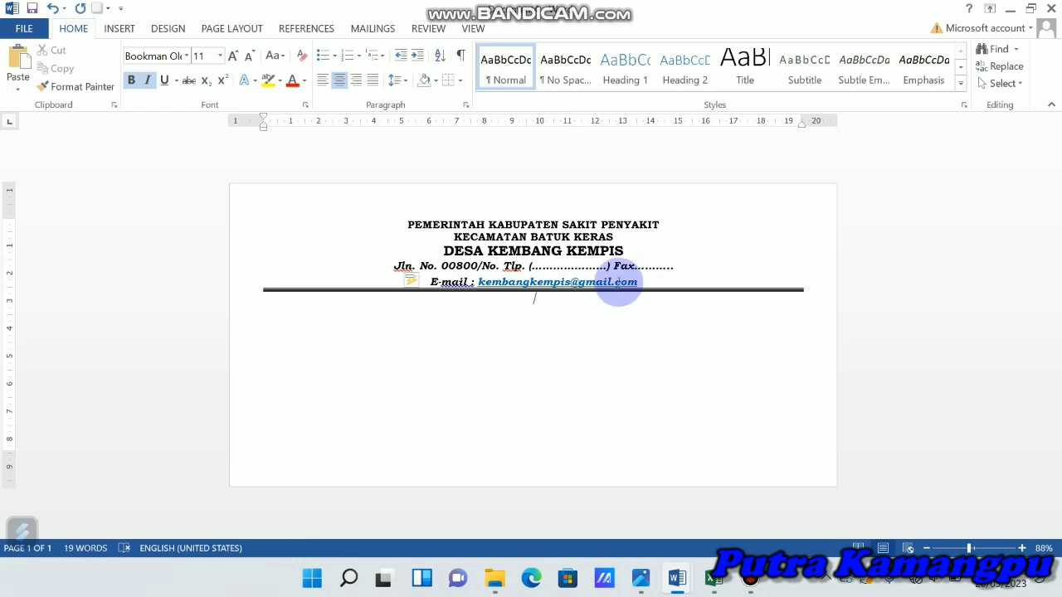
{"action": "left_click", "coordinate": [309, 240]}
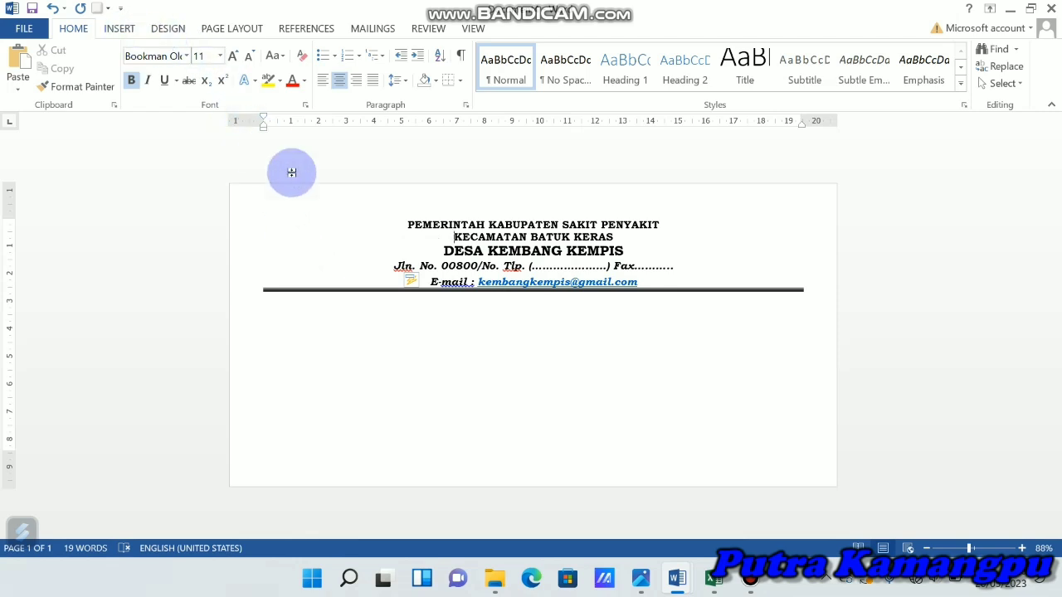
- Insert the 'logo' picture from the Downloads folder at the start of the letterhead
{"action": "left_click", "coordinate": [120, 28]}
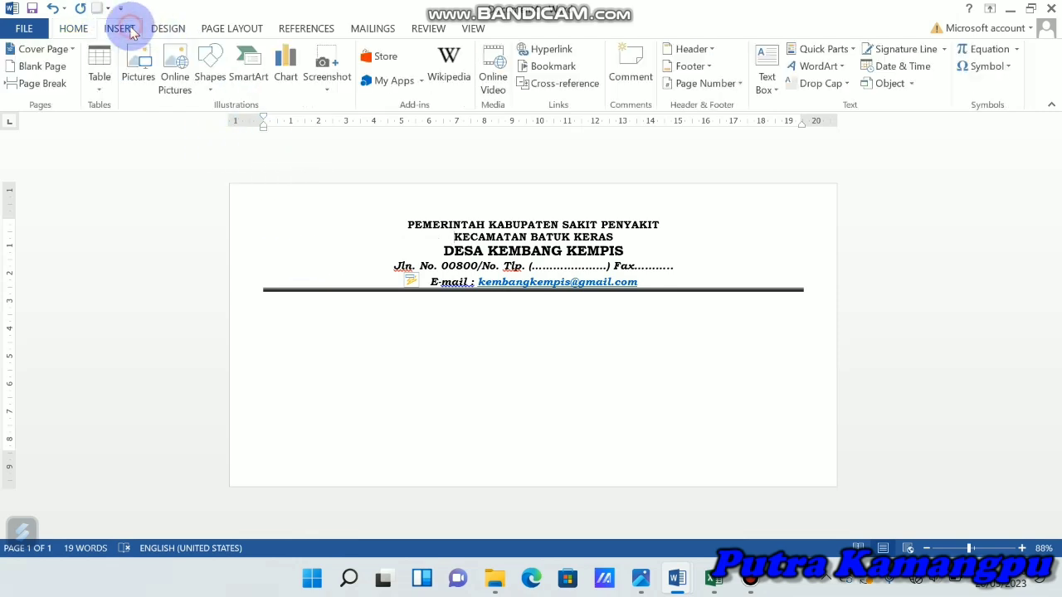
{"action": "left_click", "coordinate": [138, 66]}
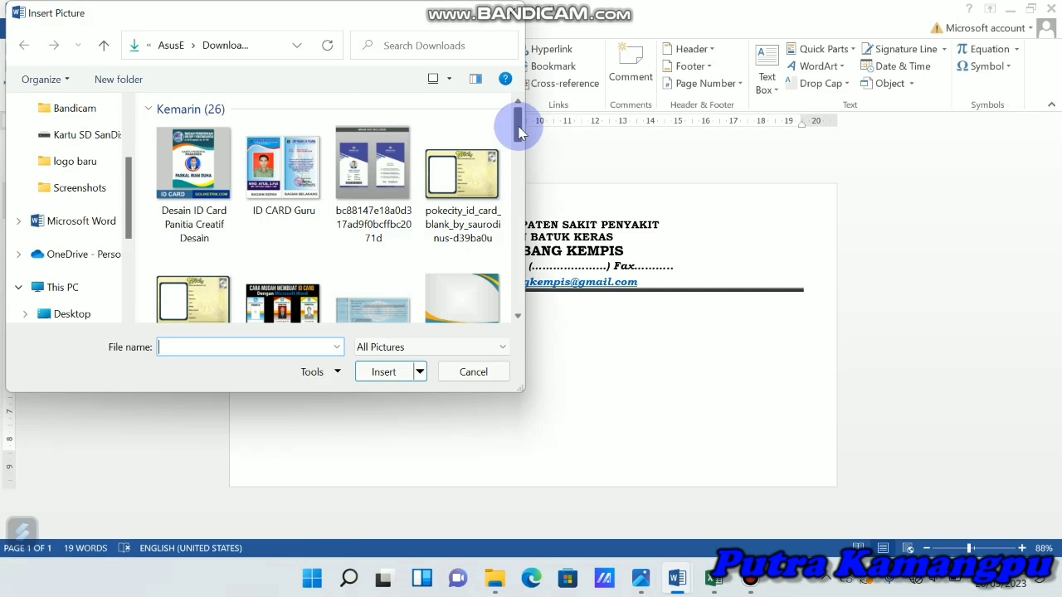
{"action": "scroll", "coordinate": [518, 133], "scroll_direction": "down", "scroll_amount": 3}
{"action": "scroll", "coordinate": [520, 133], "scroll_direction": "down", "scroll_amount": 2}
{"action": "scroll", "coordinate": [520, 133], "scroll_direction": "down", "scroll_amount": 2}
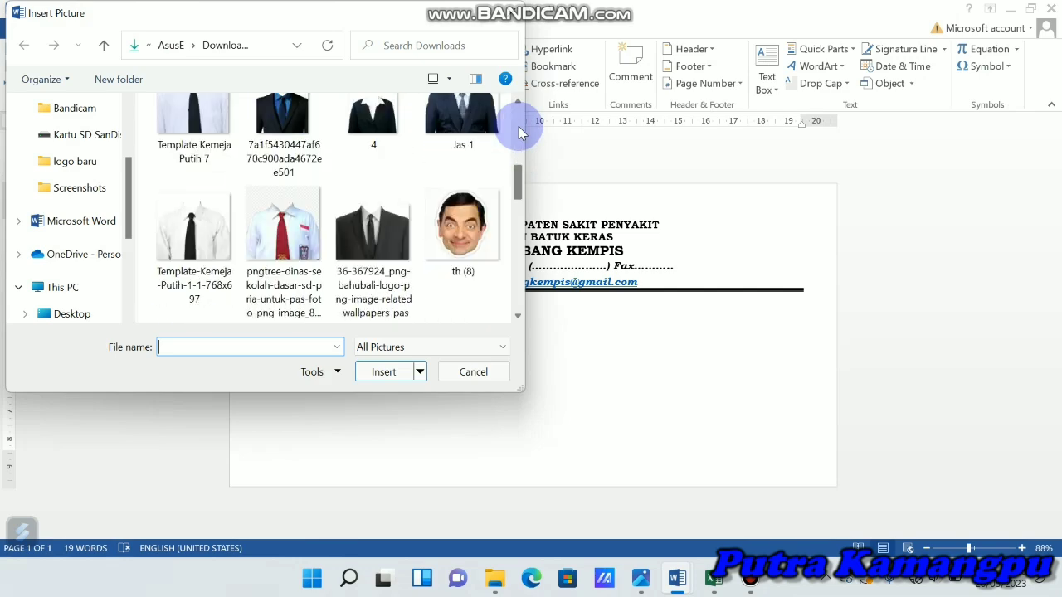
{"action": "scroll", "coordinate": [520, 132], "scroll_direction": "down", "scroll_amount": 2}
{"action": "scroll", "coordinate": [520, 133], "scroll_direction": "down", "scroll_amount": 2}
{"action": "scroll", "coordinate": [519, 133], "scroll_direction": "down", "scroll_amount": 1}
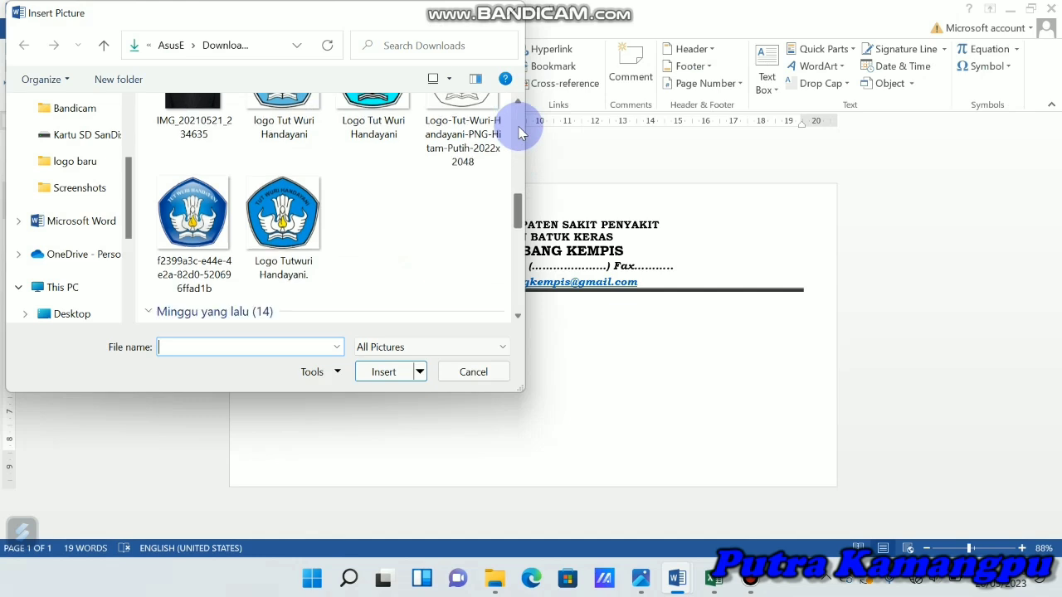
{"action": "scroll", "coordinate": [520, 133], "scroll_direction": "down", "scroll_amount": 2}
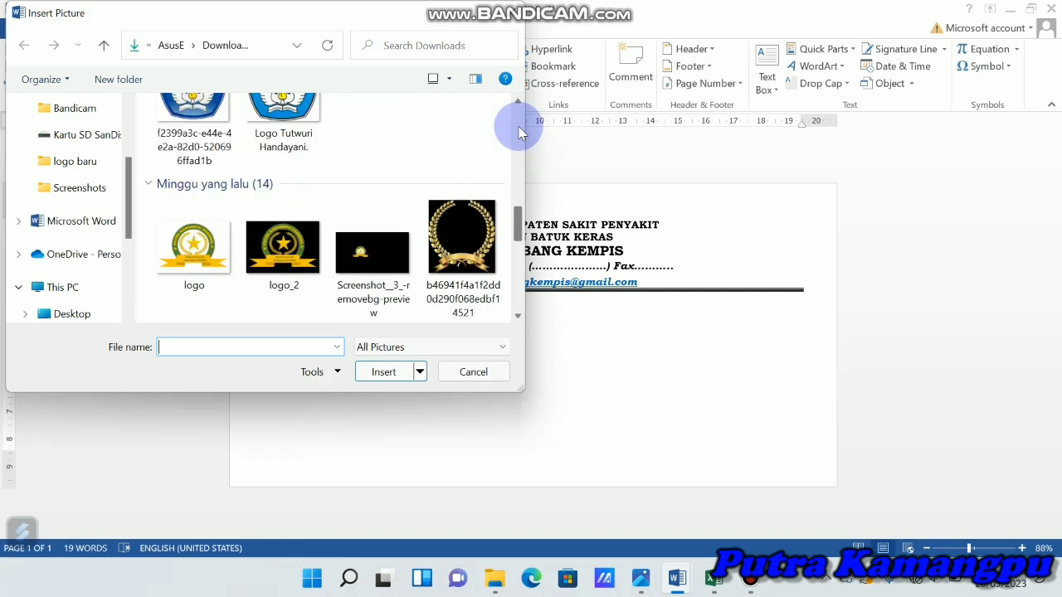
{"action": "left_click", "coordinate": [197, 263]}
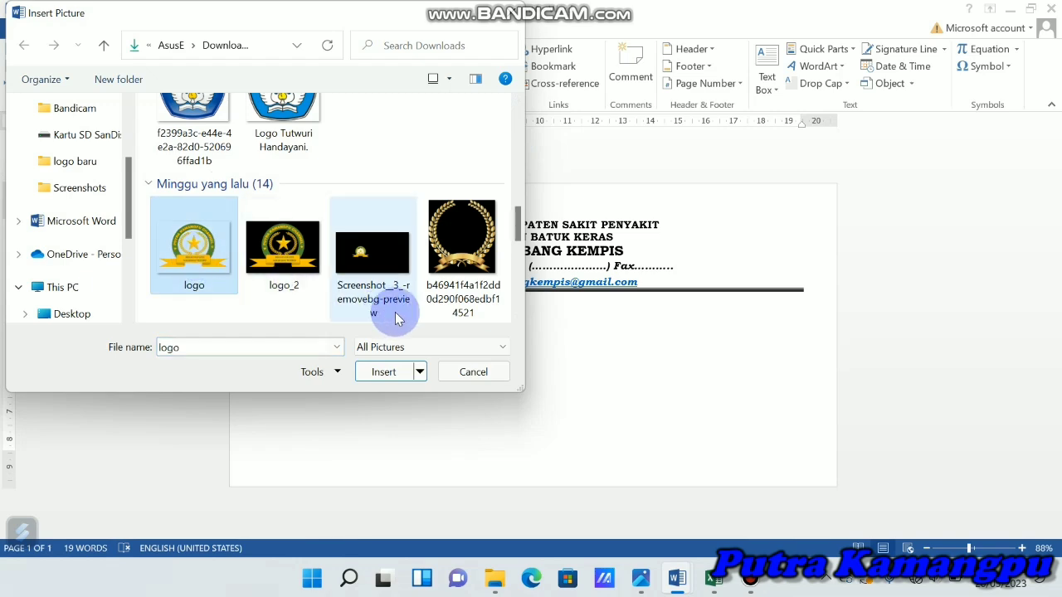
{"action": "left_click", "coordinate": [373, 373]}
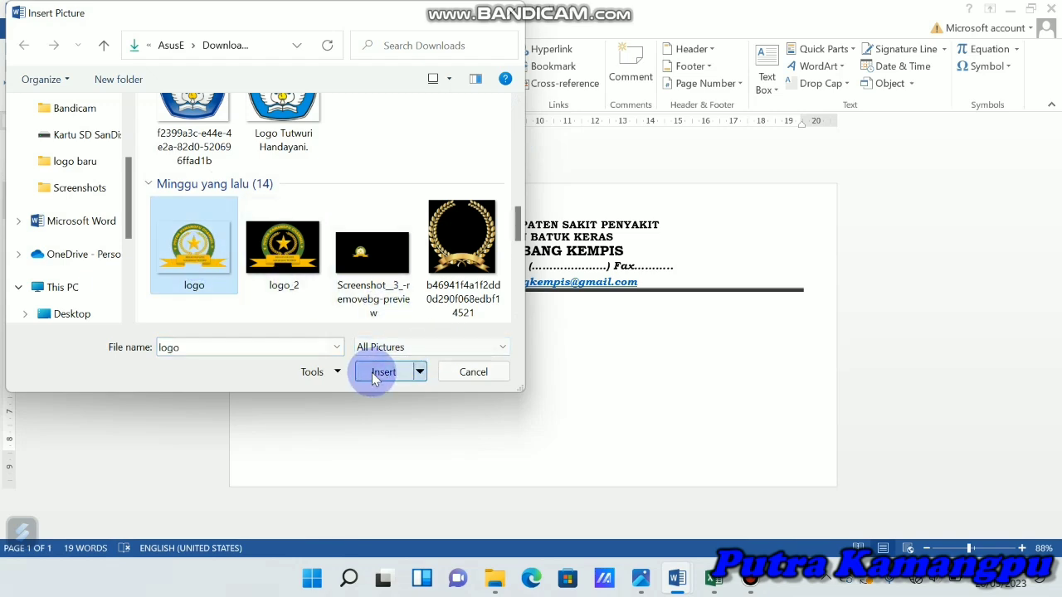
{"action": "left_click", "coordinate": [373, 375]}
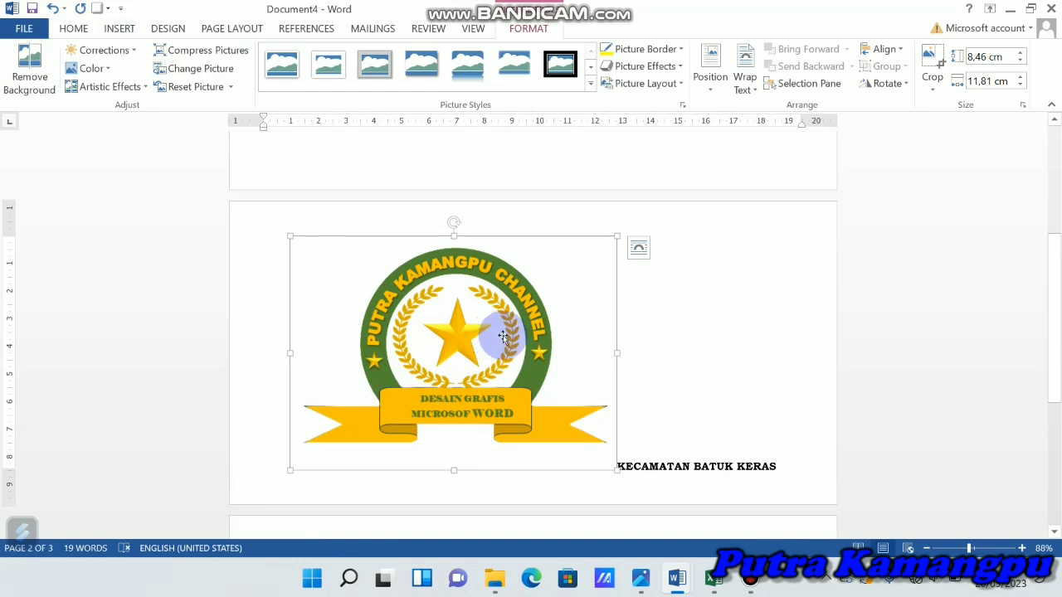
- Set the logo's text wrapping to In Front of Text
{"action": "scroll", "coordinate": [726, 336], "scroll_direction": "up", "scroll_amount": 3}
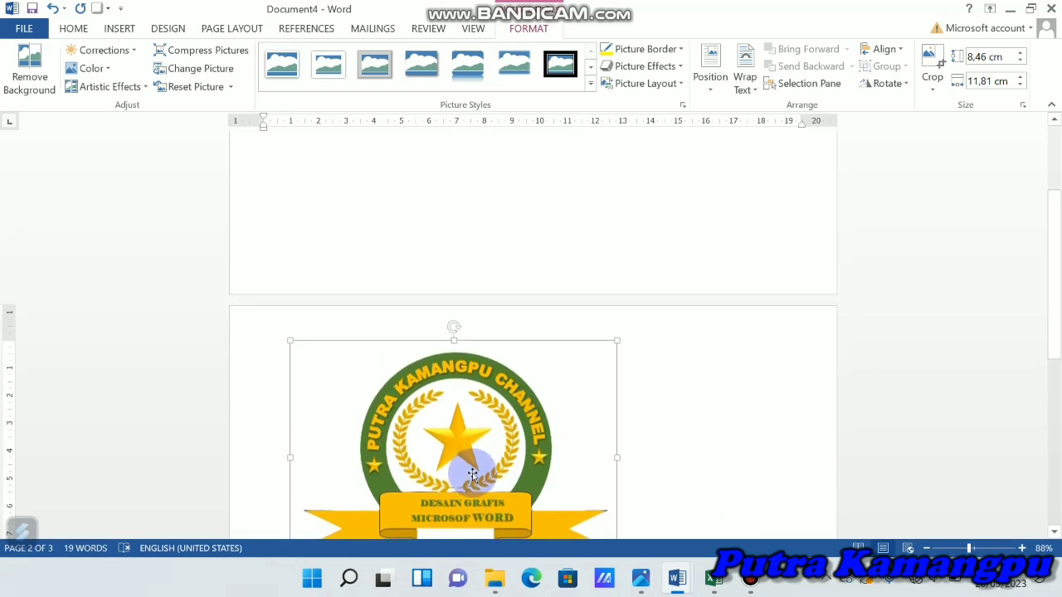
{"action": "left_click_drag", "start_coordinate": [481, 466], "coordinate": [503, 428]}
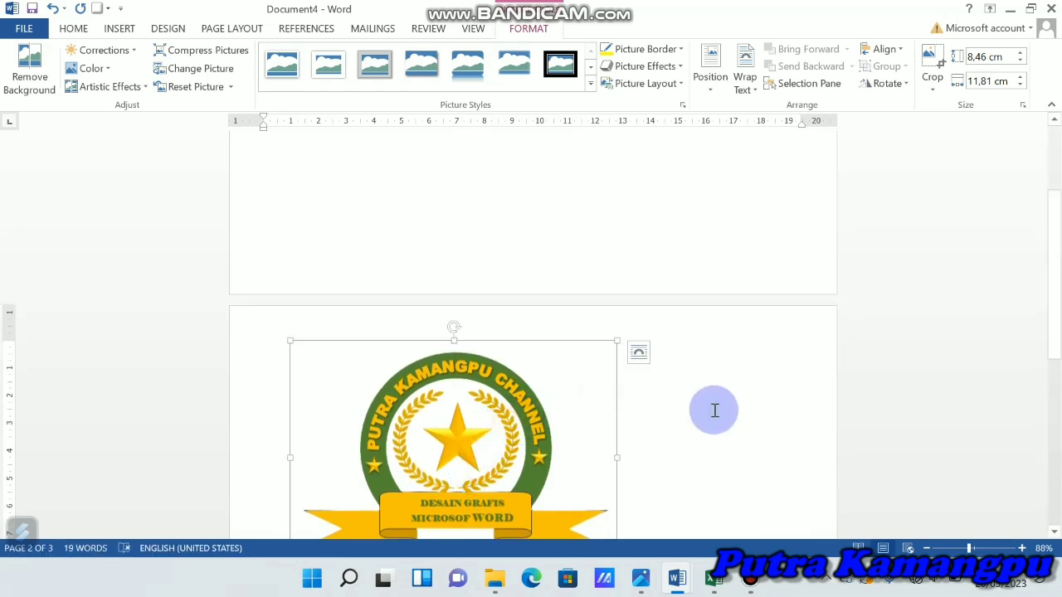
{"action": "scroll", "coordinate": [714, 410], "scroll_direction": "down", "scroll_amount": 1}
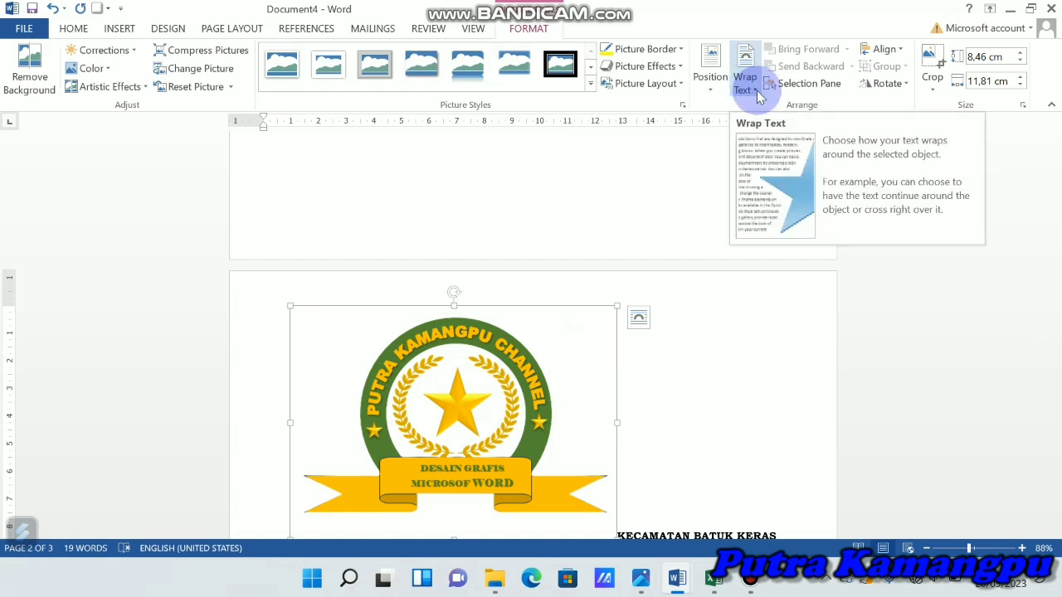
{"action": "left_click", "coordinate": [758, 97]}
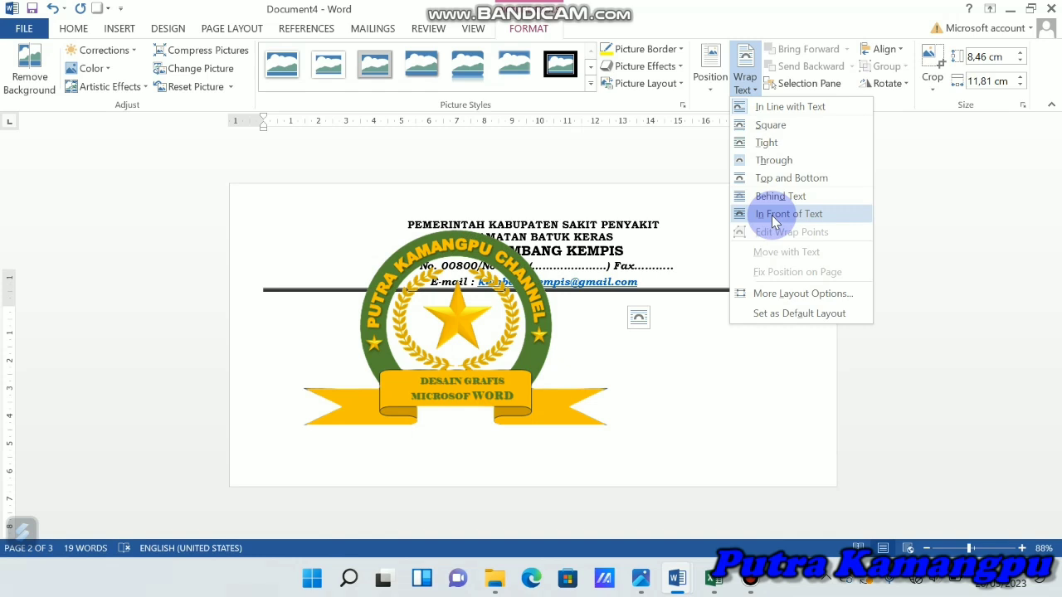
{"action": "left_click", "coordinate": [774, 216]}
{"action": "left_click", "coordinate": [464, 326]}
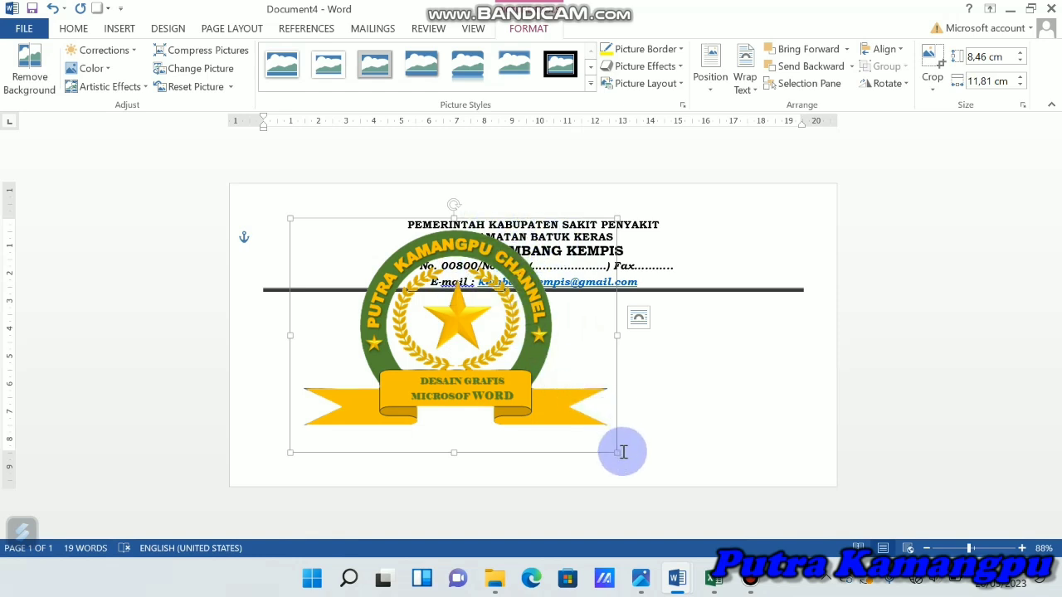
- Shrink the logo to about 2.36 × 3.29 cm beside the heading lines
{"action": "left_click_drag", "start_coordinate": [614, 453], "coordinate": [614, 455]}
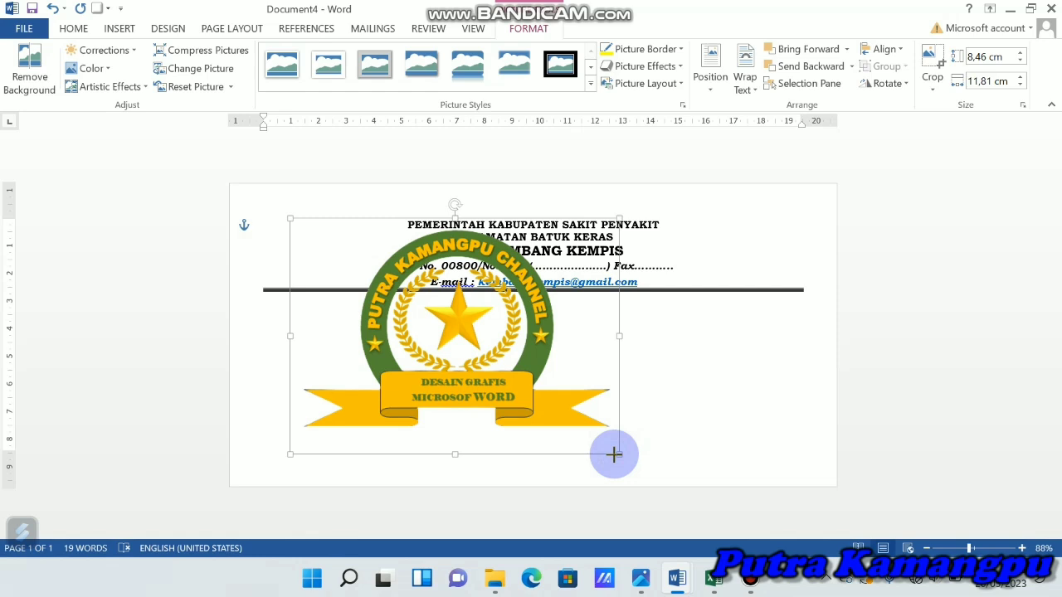
{"action": "mouse_move", "coordinate": [614, 454]}
{"action": "left_mouse_down"}
{"action": "mouse_move", "coordinate": [355, 283]}
{"action": "mouse_move", "coordinate": [335, 254]}
{"action": "left_mouse_up"}
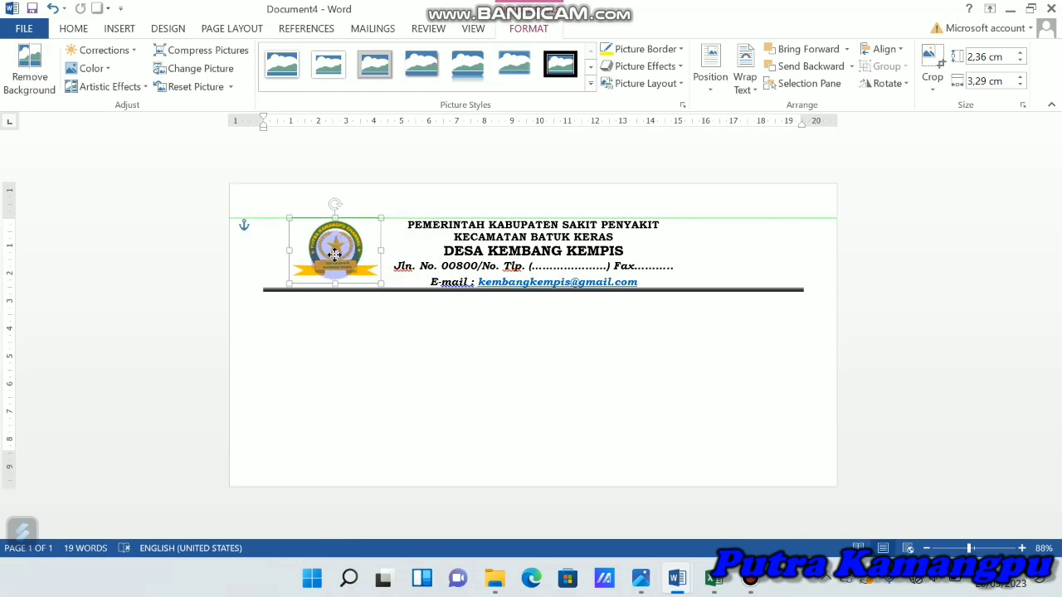
{"action": "left_click", "coordinate": [635, 332]}
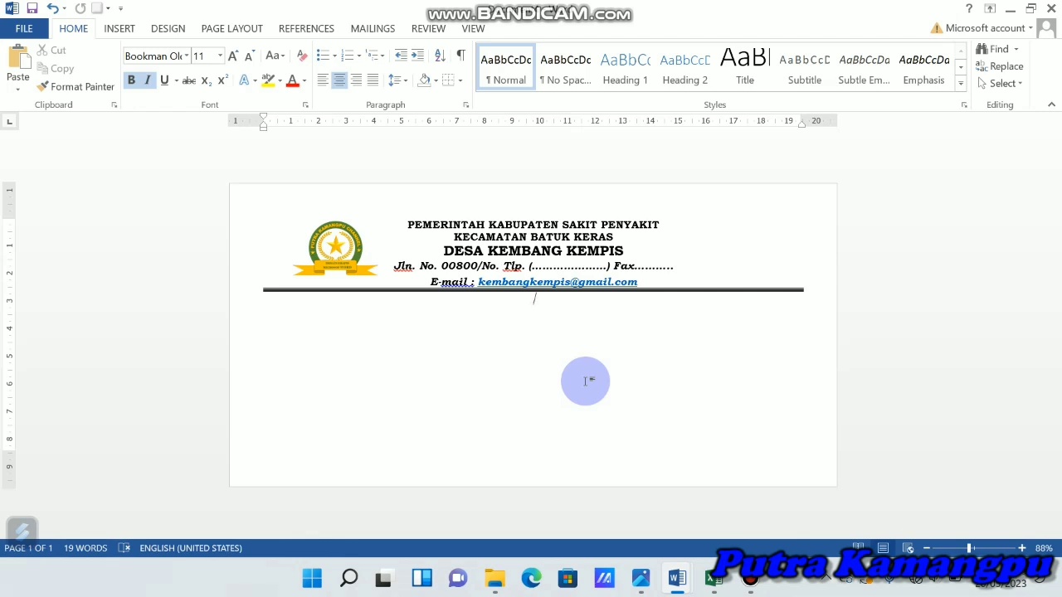
- Add a left-aligned, non-bold, non-italic line 'Nomor : ........................' below the rule
{"action": "key", "text": "ctrl+l"}
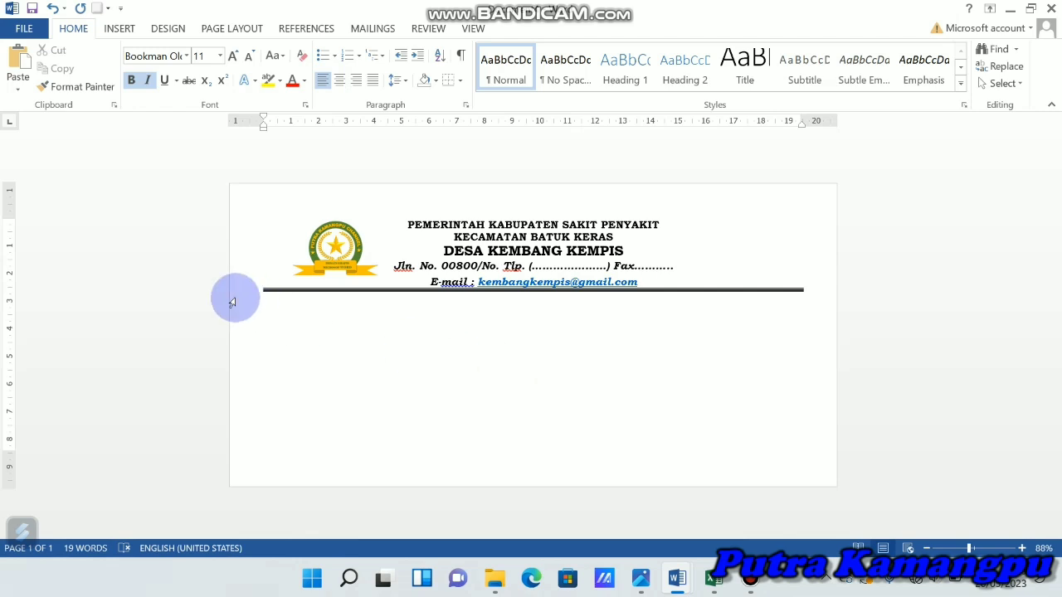
{"action": "key", "text": "Return"}
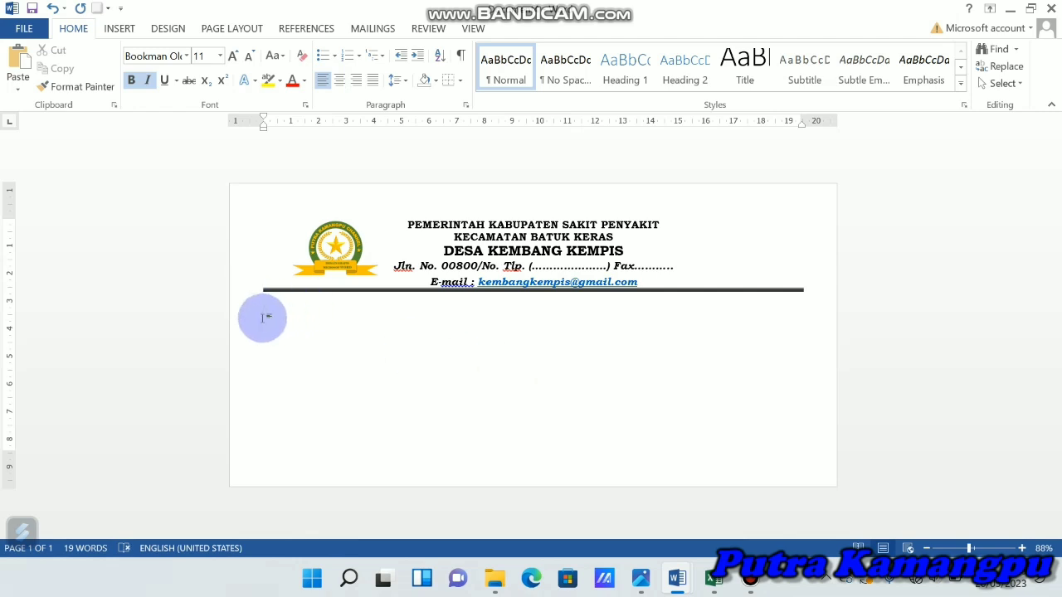
{"action": "left_click", "coordinate": [146, 83]}
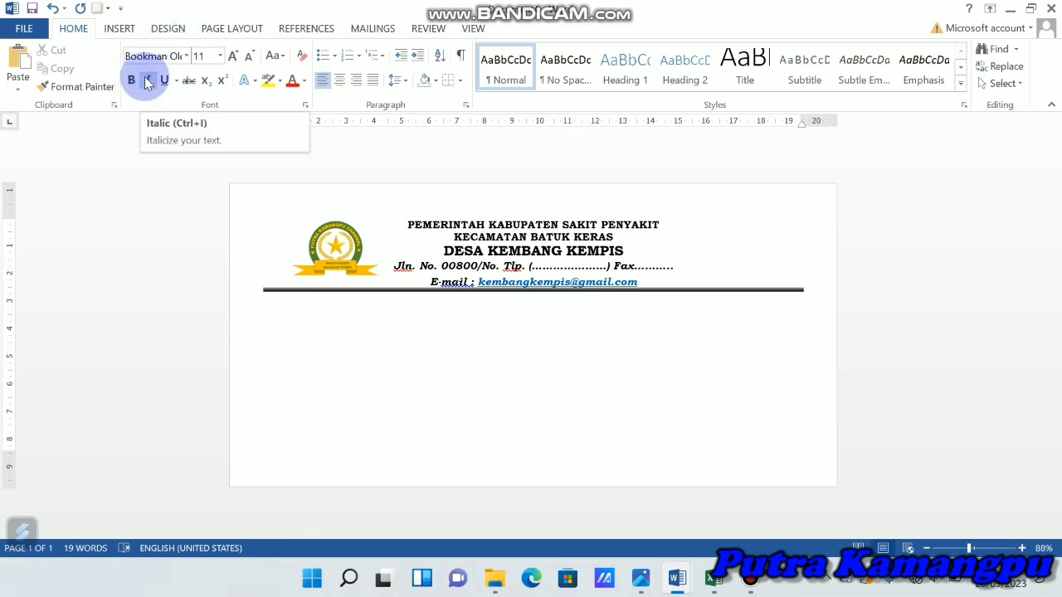
{"action": "left_click", "coordinate": [141, 87]}
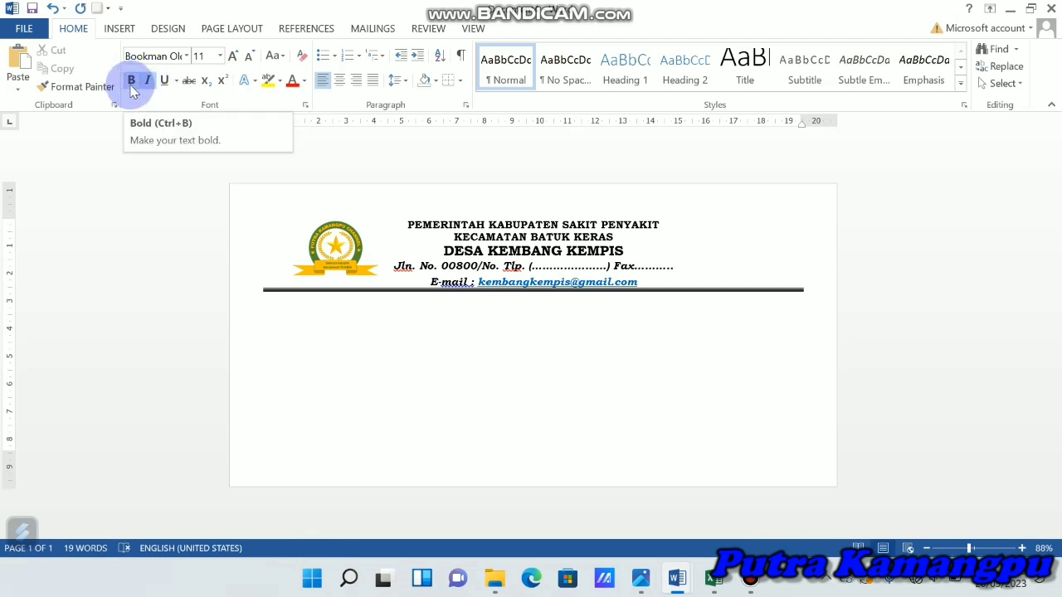
{"action": "left_click", "coordinate": [131, 81]}
{"action": "left_click", "coordinate": [147, 80]}
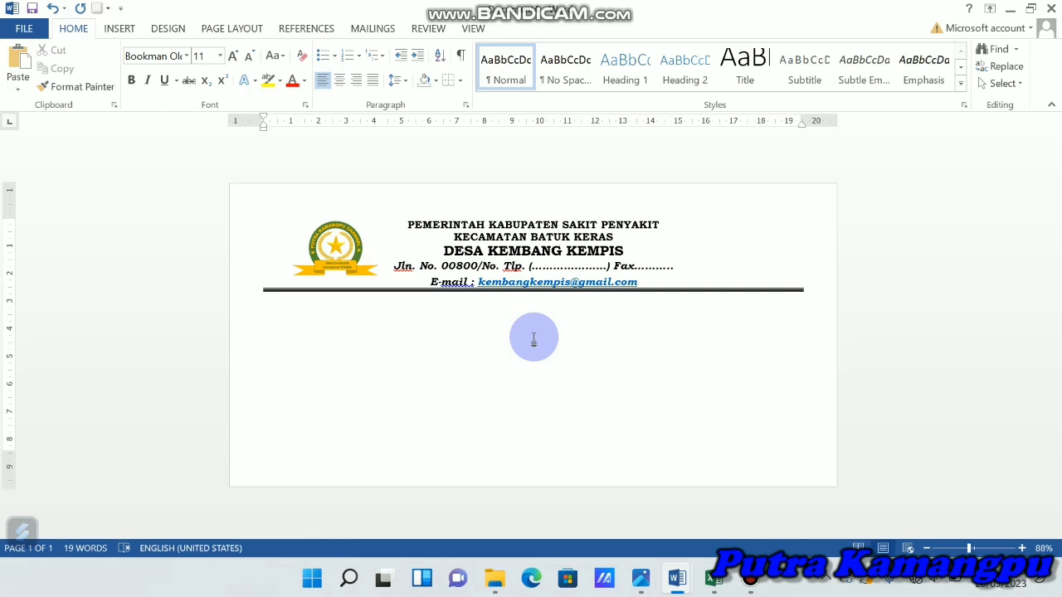
{"action": "type", "text": "Nomo"}
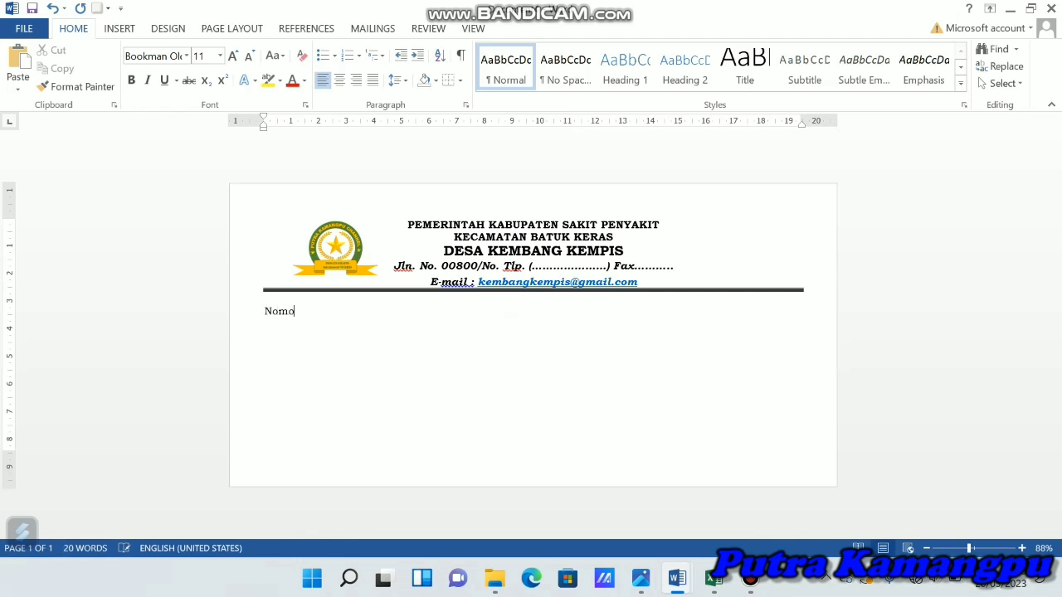
{"action": "type", "text": "r"}
{"action": "type", "text": " : "}
{"action": "type", "text": "........................"}
- Set a click-and-type insertion point on the right side of the page for the recipient block
{"action": "left_click", "coordinate": [532, 399]}
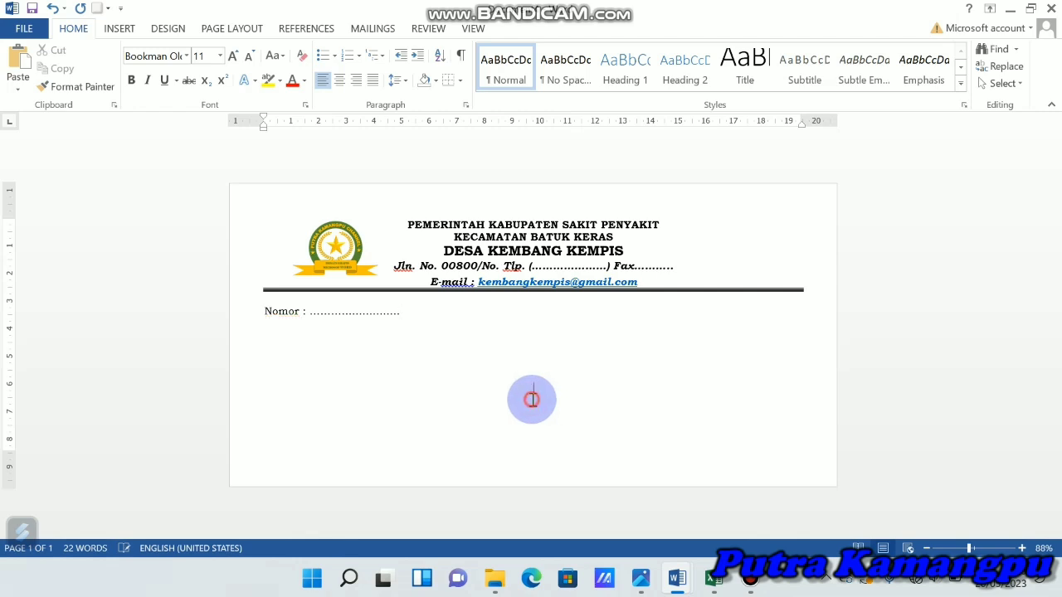
{"action": "left_click", "coordinate": [585, 385]}
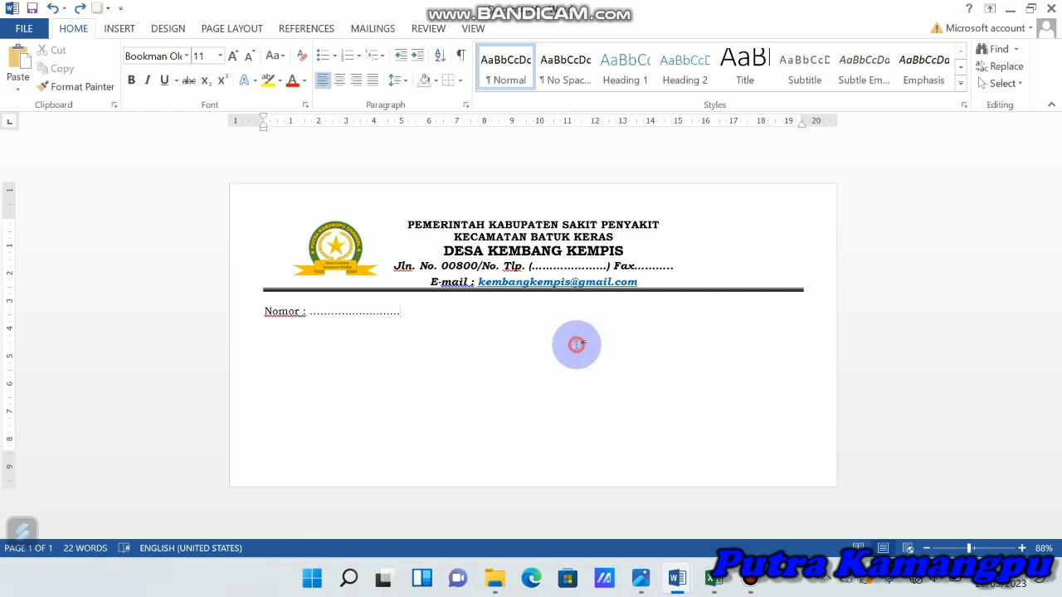
{"action": "double_click", "coordinate": [568, 396]}
{"action": "double_click", "coordinate": [568, 397]}
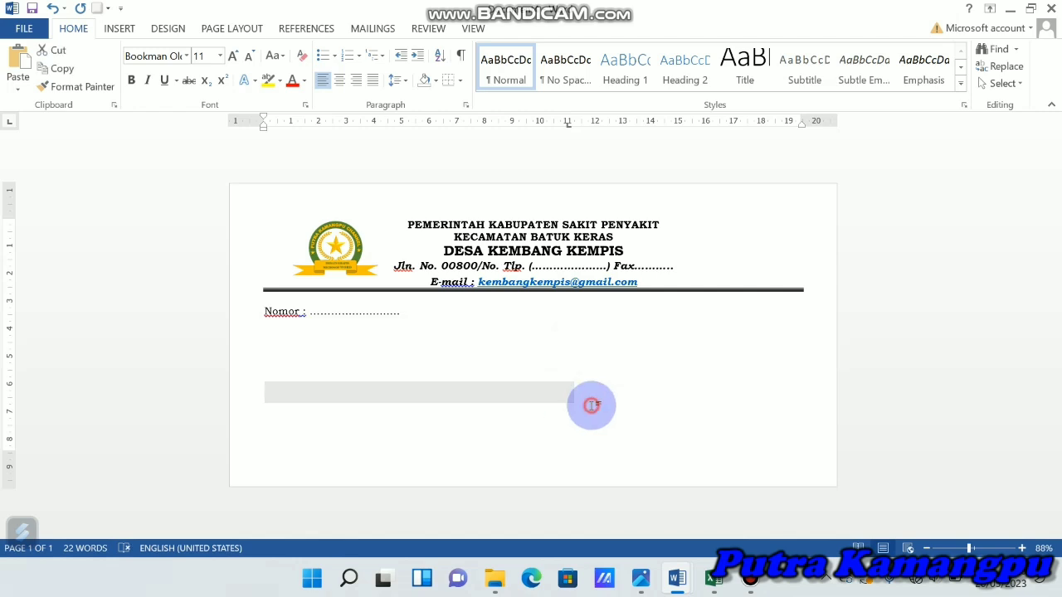
{"action": "key", "text": "ctrl+z"}
{"action": "double_click", "coordinate": [522, 393]}
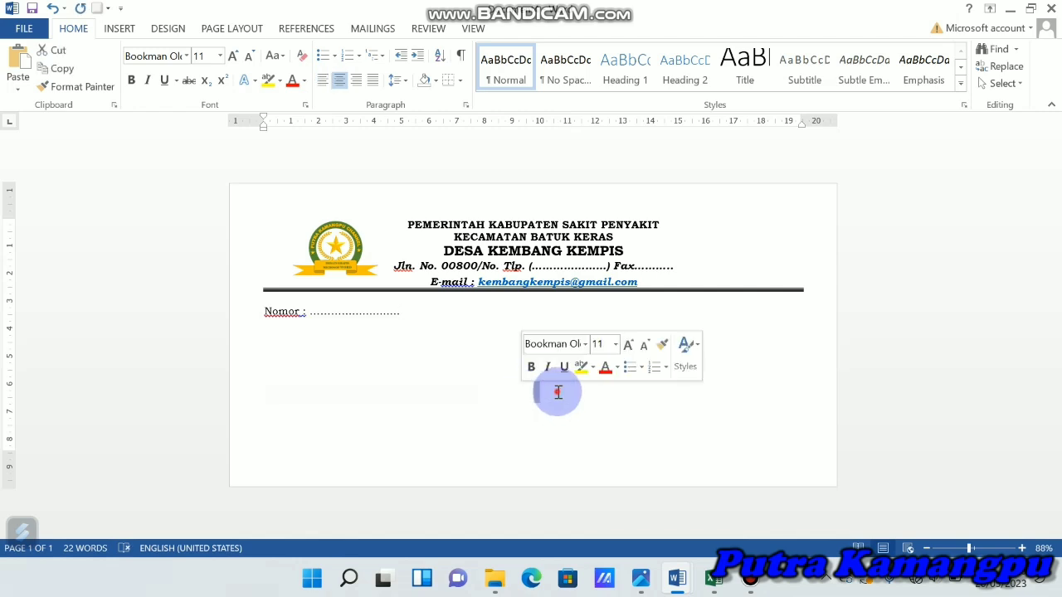
{"action": "double_click", "coordinate": [558, 392]}
{"action": "left_click", "coordinate": [558, 393]}
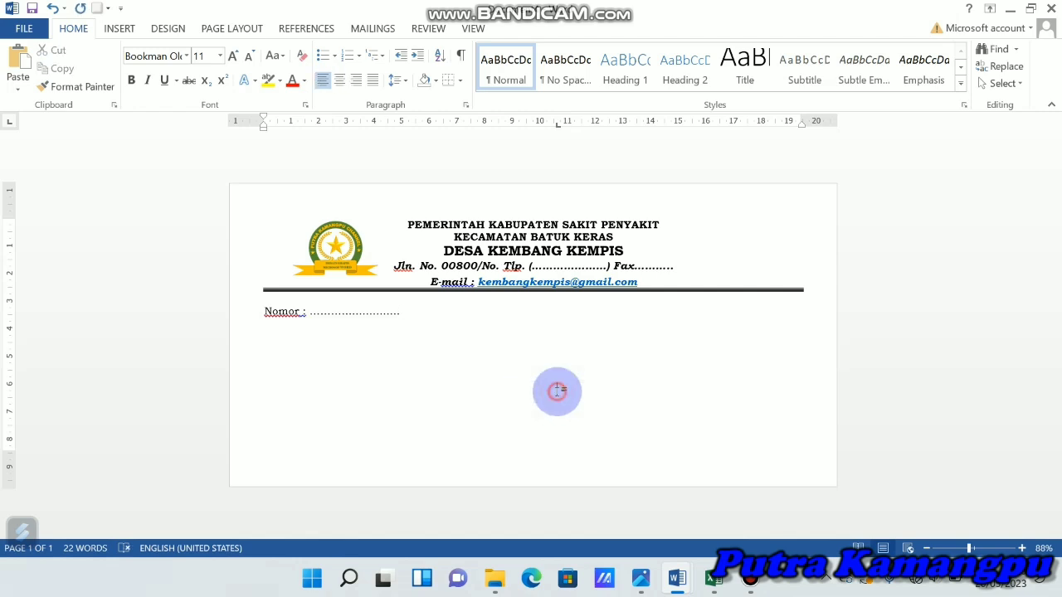
{"action": "double_click", "coordinate": [559, 392]}
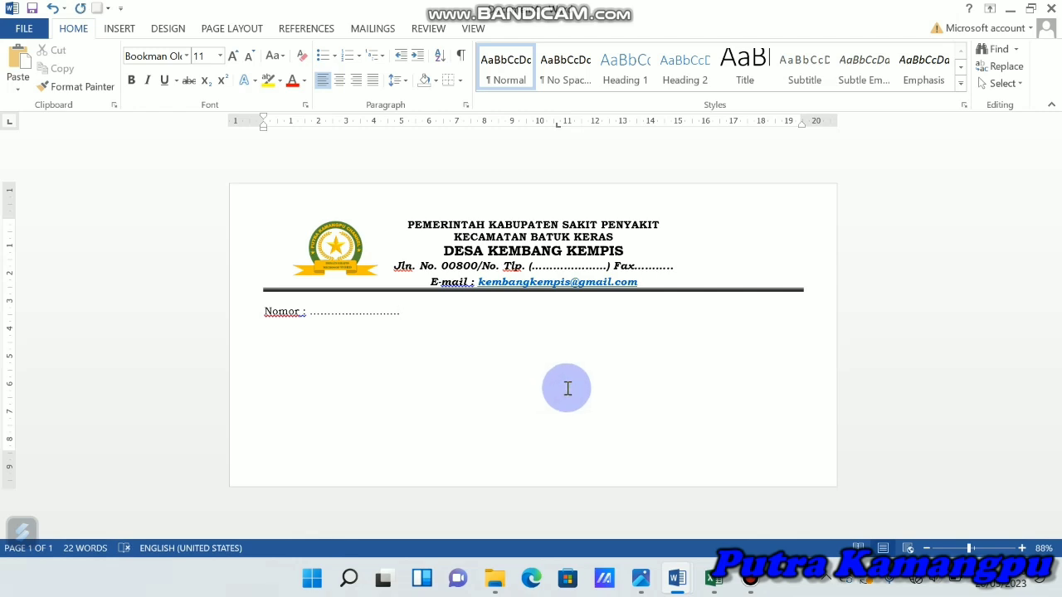
{"action": "double_click", "coordinate": [584, 355]}
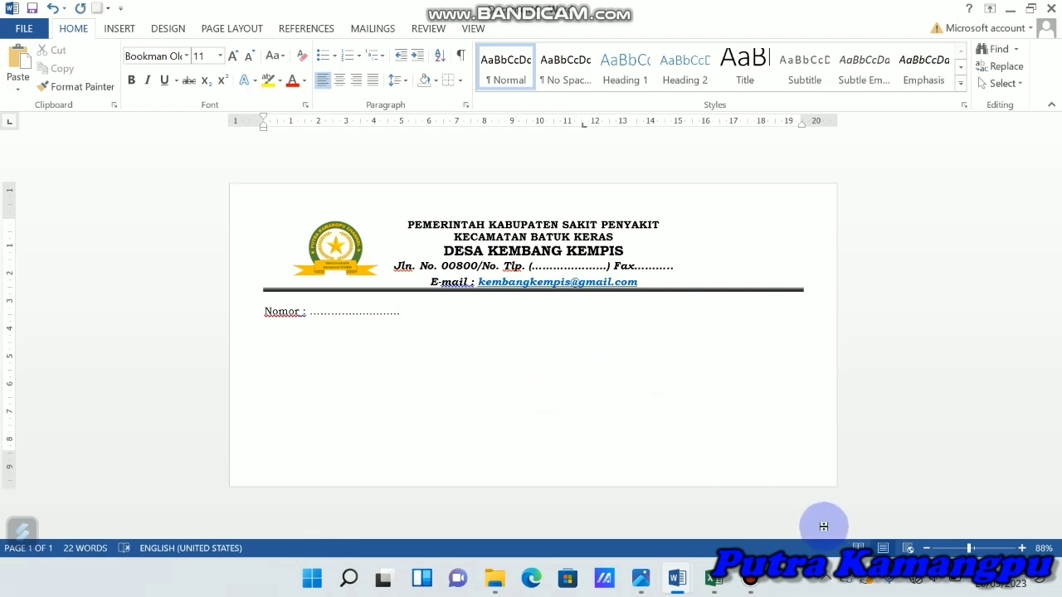
- Type 'Kepada' and start an indented line below it, removing the tab stop near 12 cm
{"action": "type", "text": "Kep"}
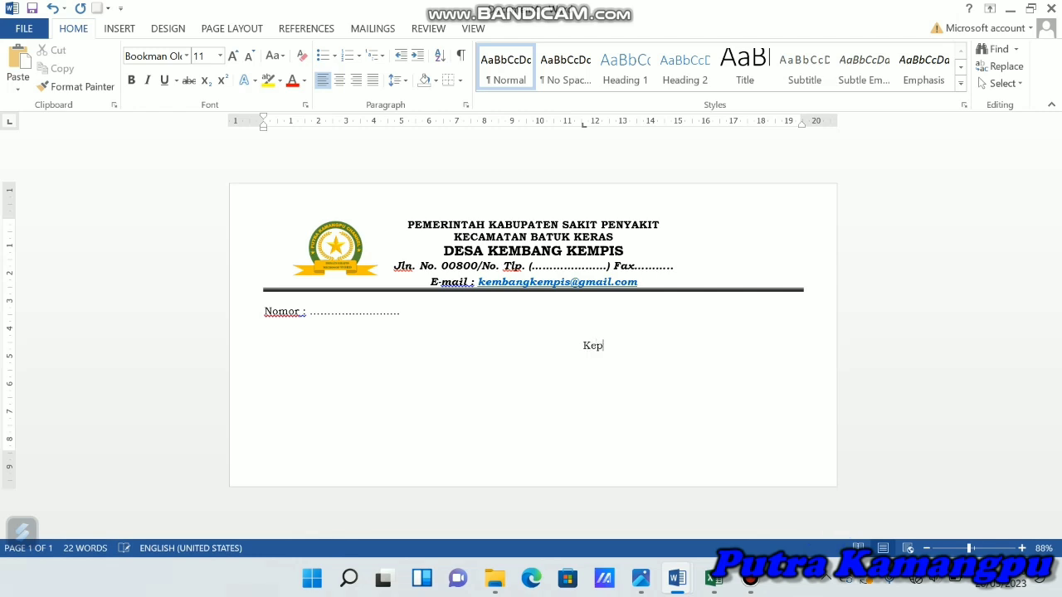
{"action": "type", "text": "ada"}
{"action": "key", "text": "Return"}
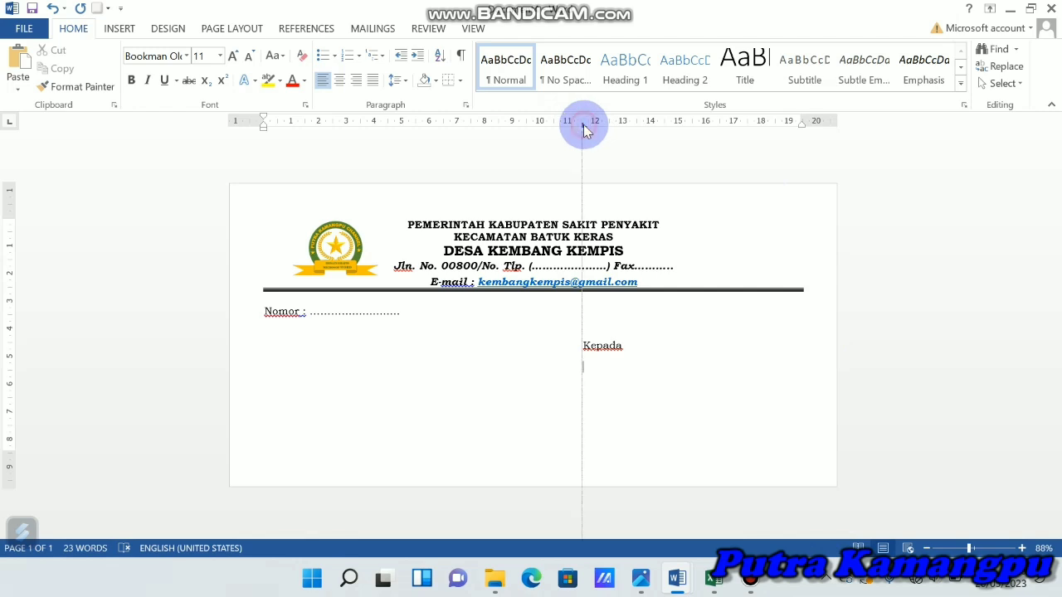
{"action": "left_click_drag", "start_coordinate": [583, 124], "coordinate": [1055, 166]}
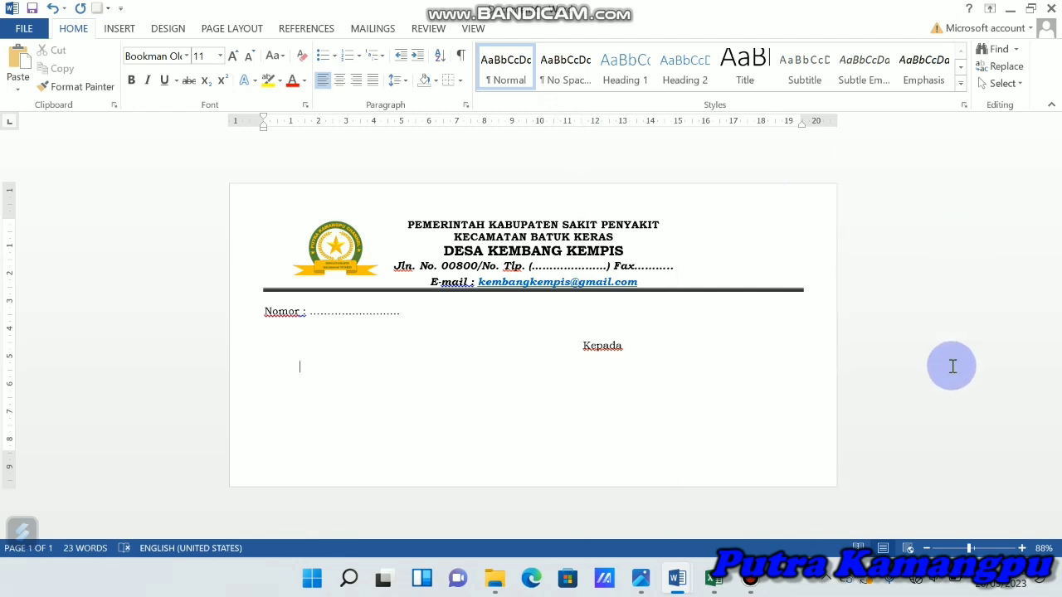
{"action": "key", "text": "Tab"}
{"action": "key", "text": "Tab"}
{"action": "key", "text": "Tab"}
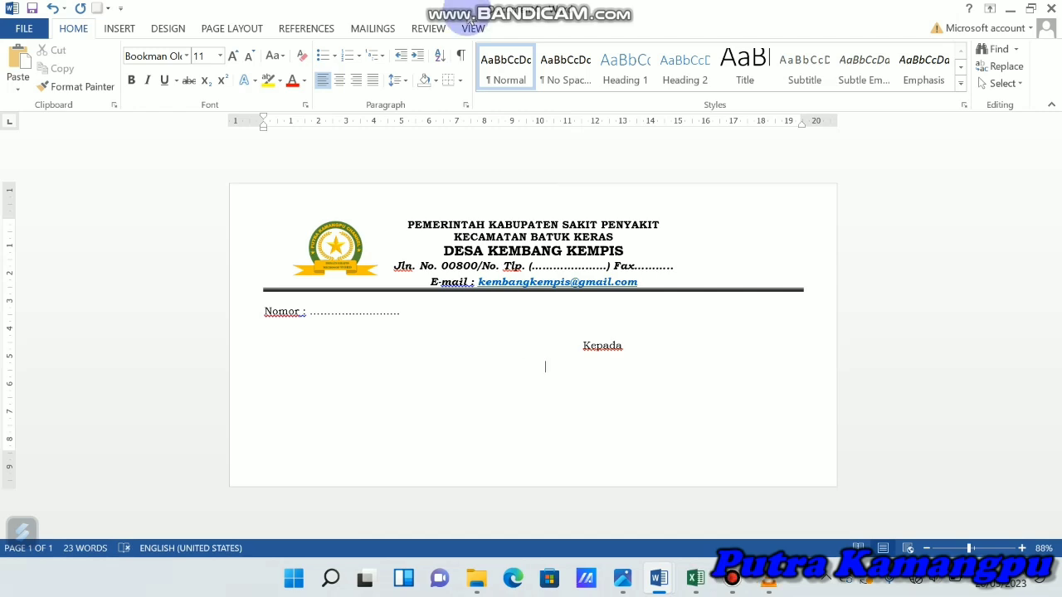
- Type 'Yth' and, after a tab, 'Kepala Dusun Bagong', then start a new line
{"action": "type", "text": "Yt"}
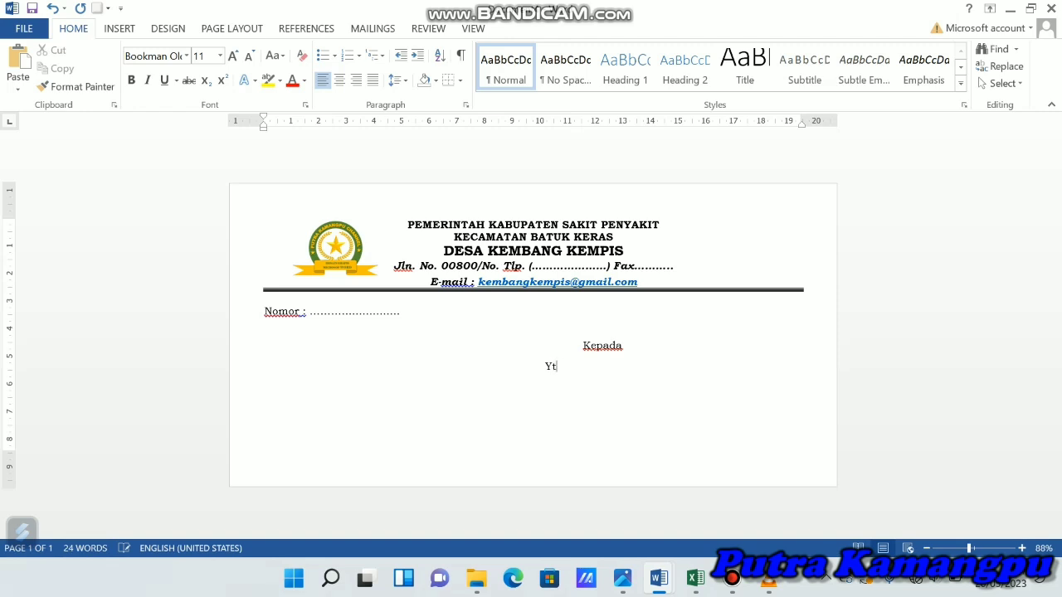
{"action": "type", "text": "h."}
{"action": "key", "text": "Tab"}
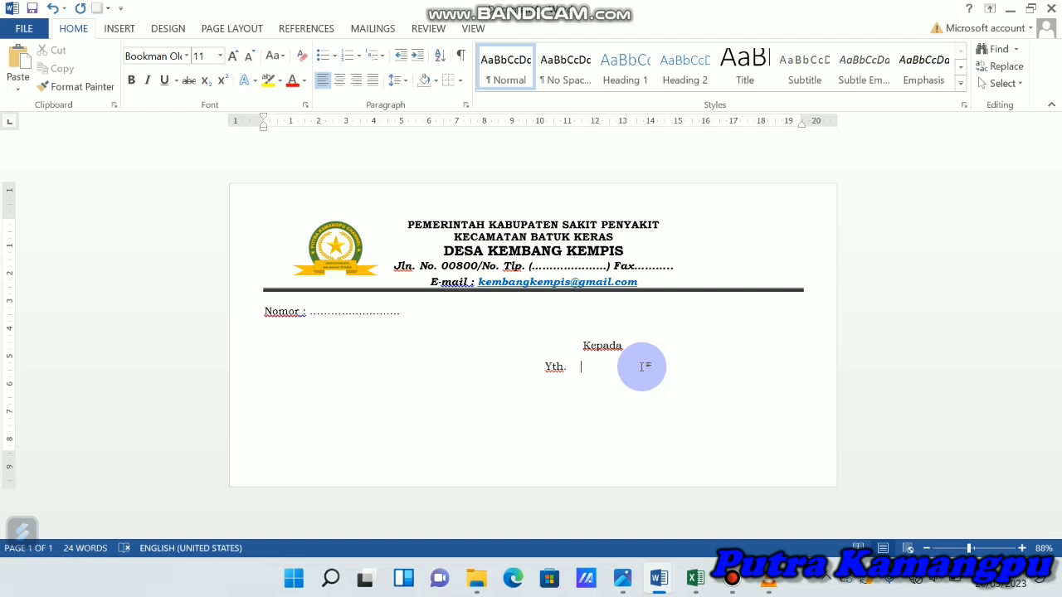
{"action": "type", "text": "Kepala "}
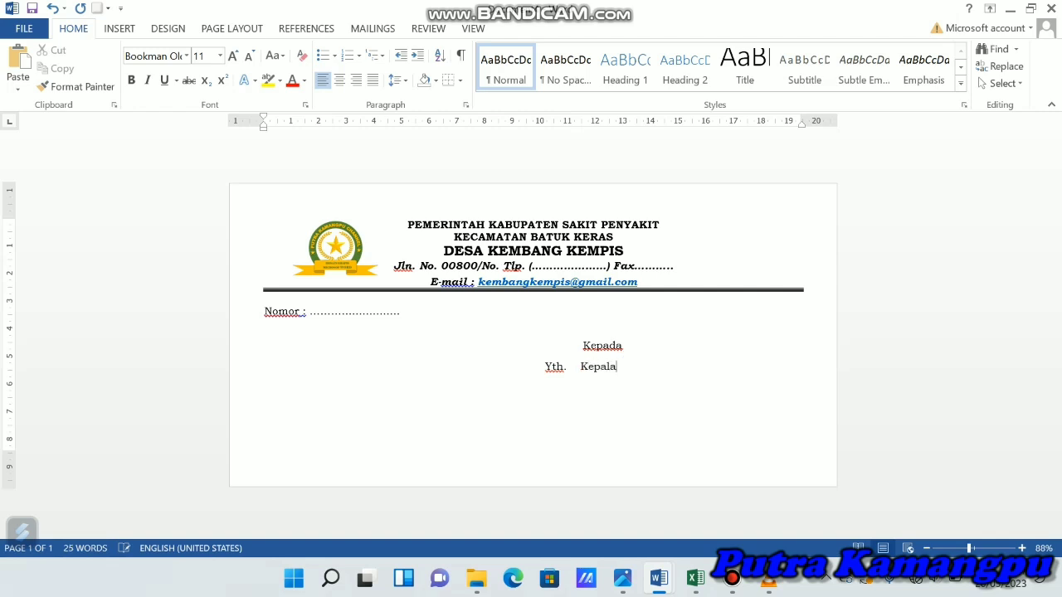
{"action": "type", "text": "Dusu"}
{"action": "type", "text": "n"}
{"action": "type", "text": "Bago"}
{"action": "type", "text": "ng"}
{"action": "key", "text": "Return"}
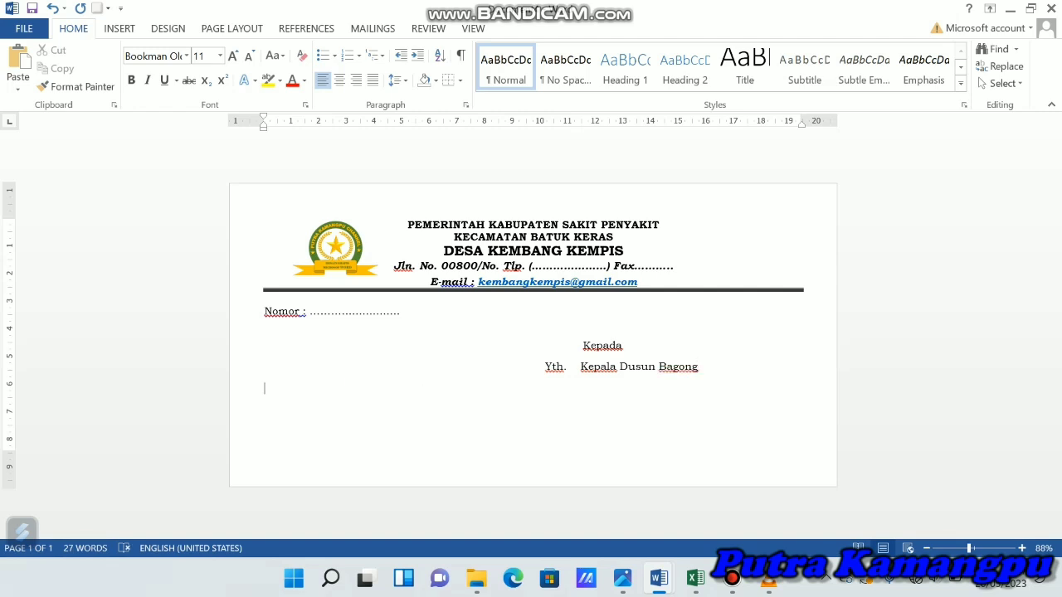
- Add the indented 'Di' and 'Mana' lines to the address block and open the print preview
{"action": "key", "text": "Return"}
{"action": "key", "text": "Tab"}
{"action": "type", "text": "D"}
{"action": "type", "text": "i"}
{"action": "type", "text": "Mana"}
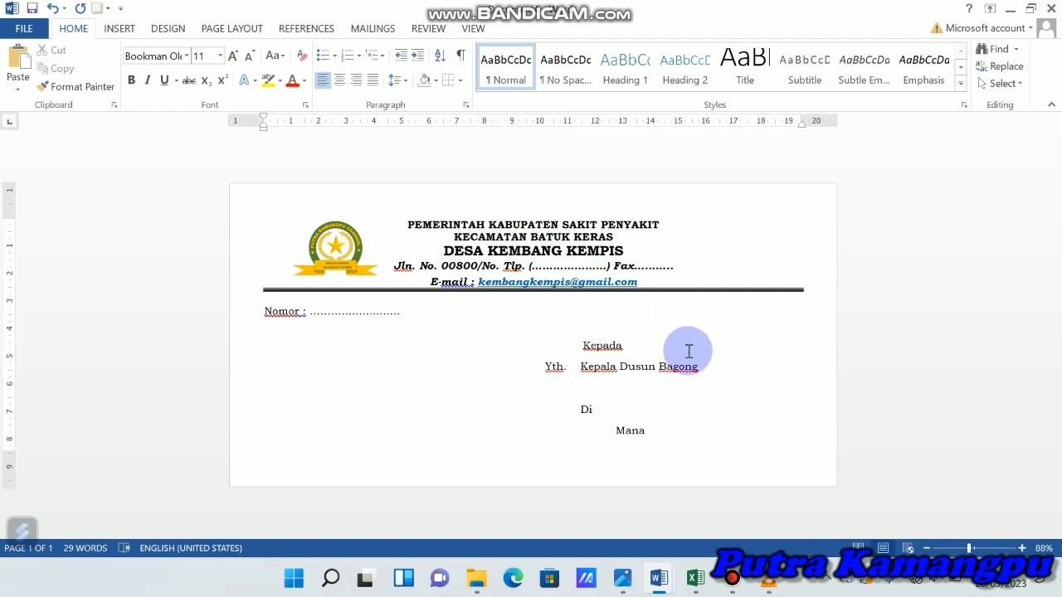
{"action": "left_click", "coordinate": [699, 423]}
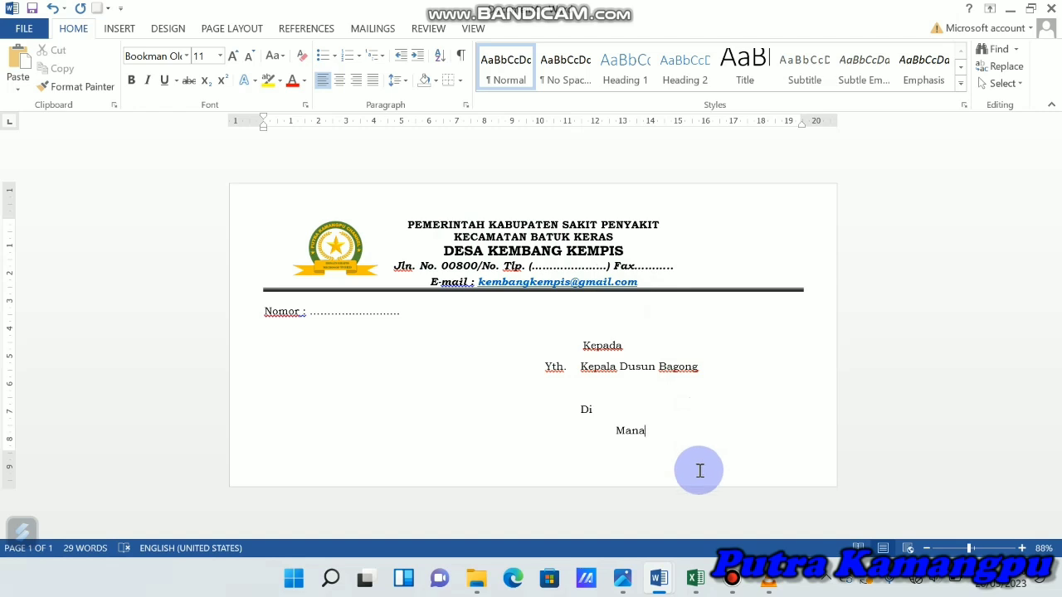
{"action": "key", "text": "ctrl+p"}
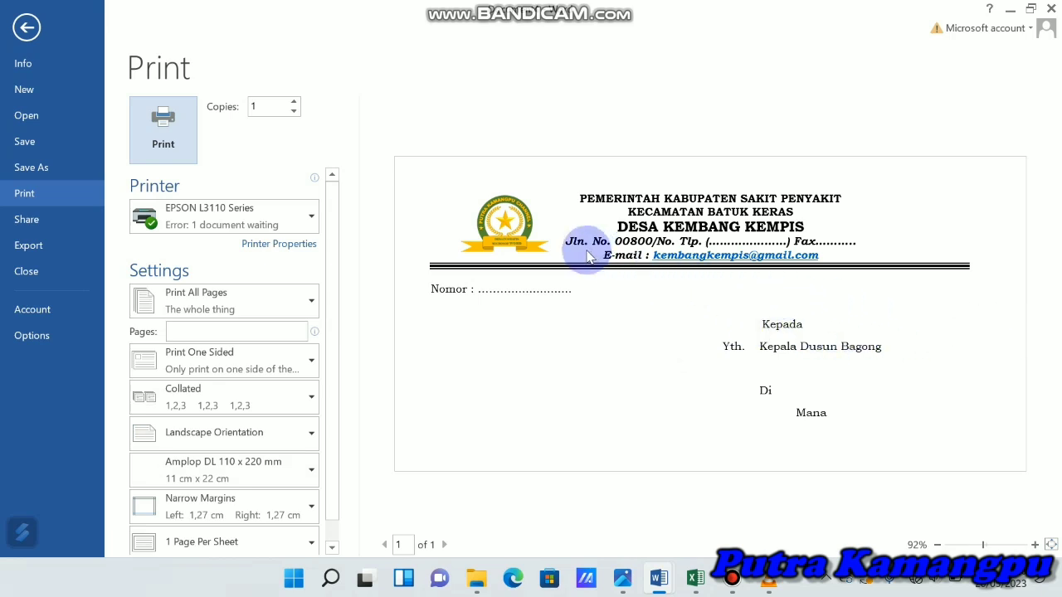
- Leave the print preview and return to editing the letter
{"action": "left_click", "coordinate": [20, 28]}
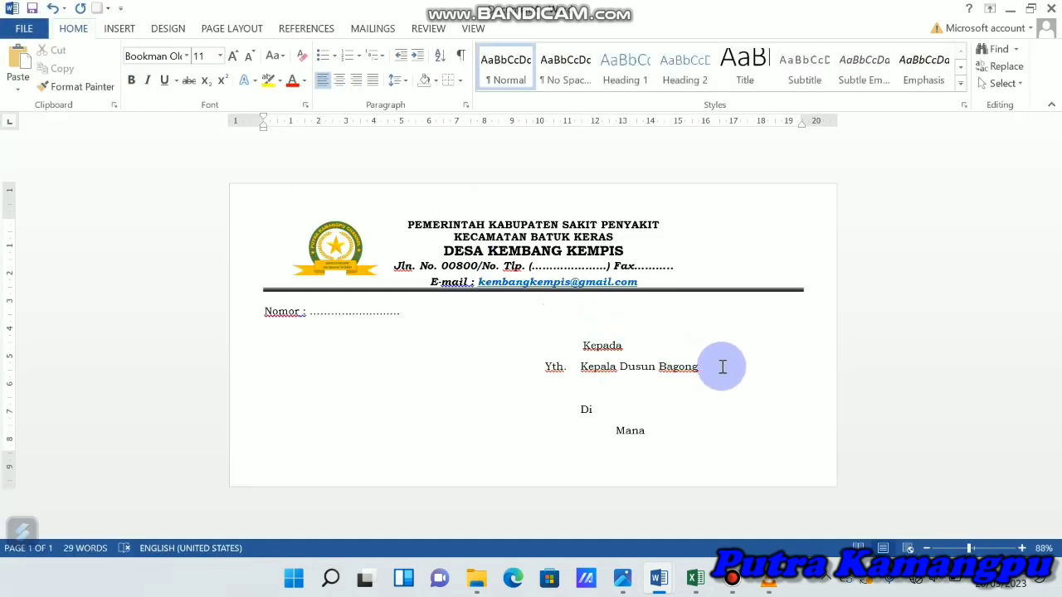